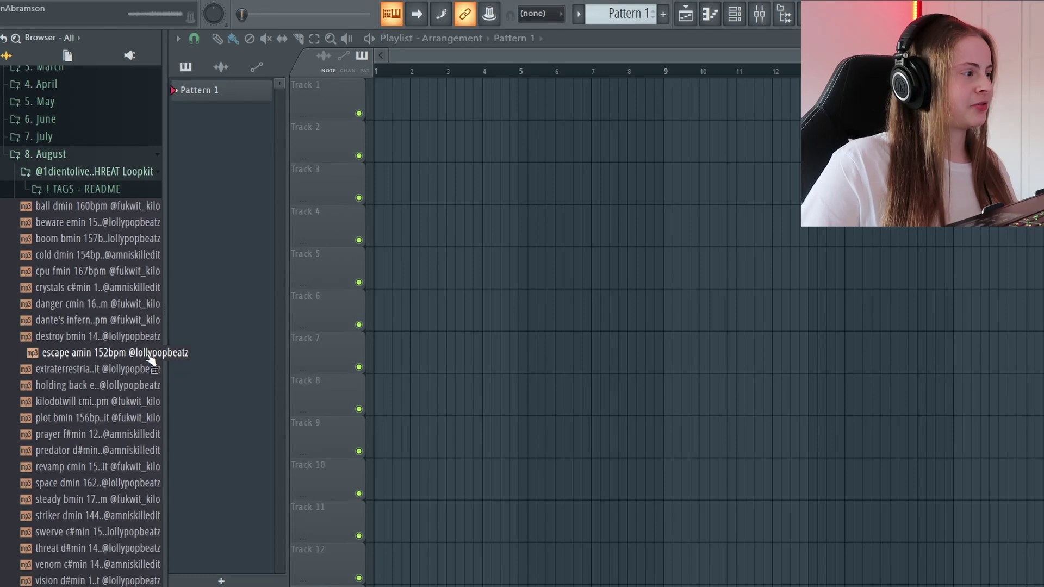
Step: Listen to the Analog Lab V #3 track on its own and mute the escape amin 152bpm audio track
{"action": "scroll", "coordinate": [151, 360], "scroll_direction": "down", "scroll_amount": 2}
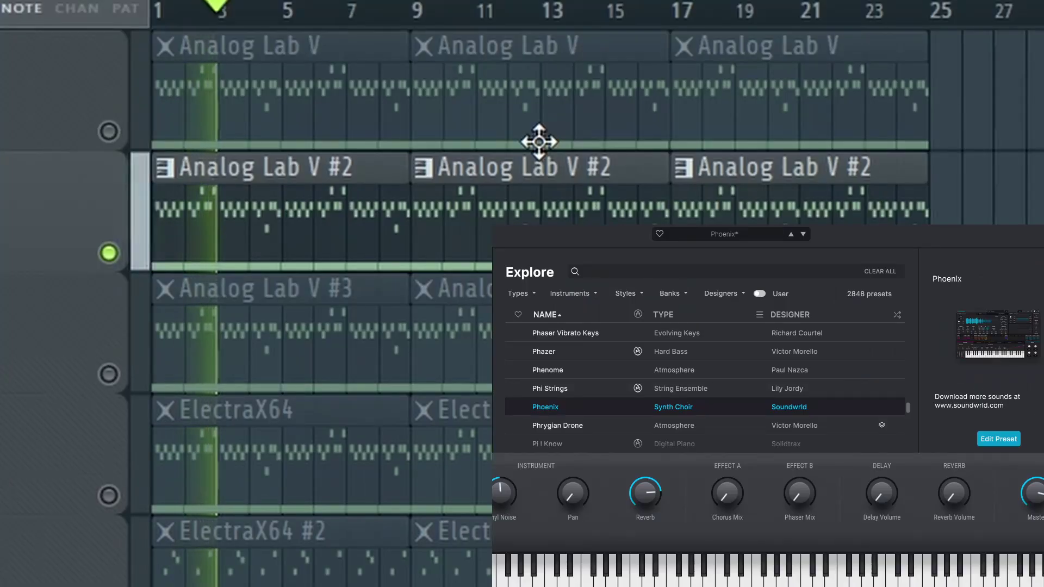
{"action": "left_click", "coordinate": [109, 373]}
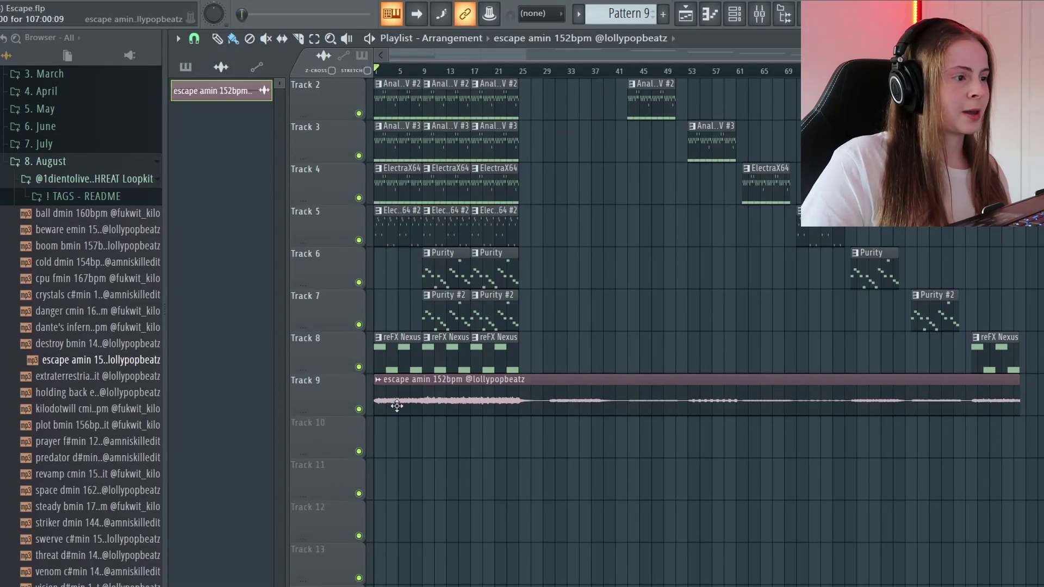
{"action": "left_click", "coordinate": [358, 409]}
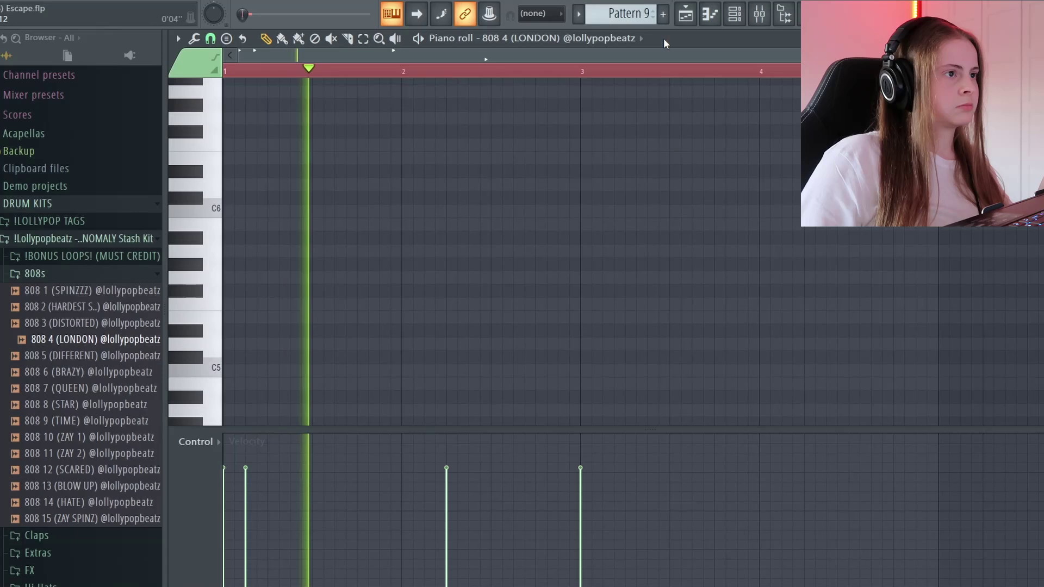
Step: Transpose the 808 4 (LONDON) notes down two octaves in the piano roll
{"action": "scroll", "coordinate": [646, 216], "scroll_direction": "up", "scroll_amount": 3}
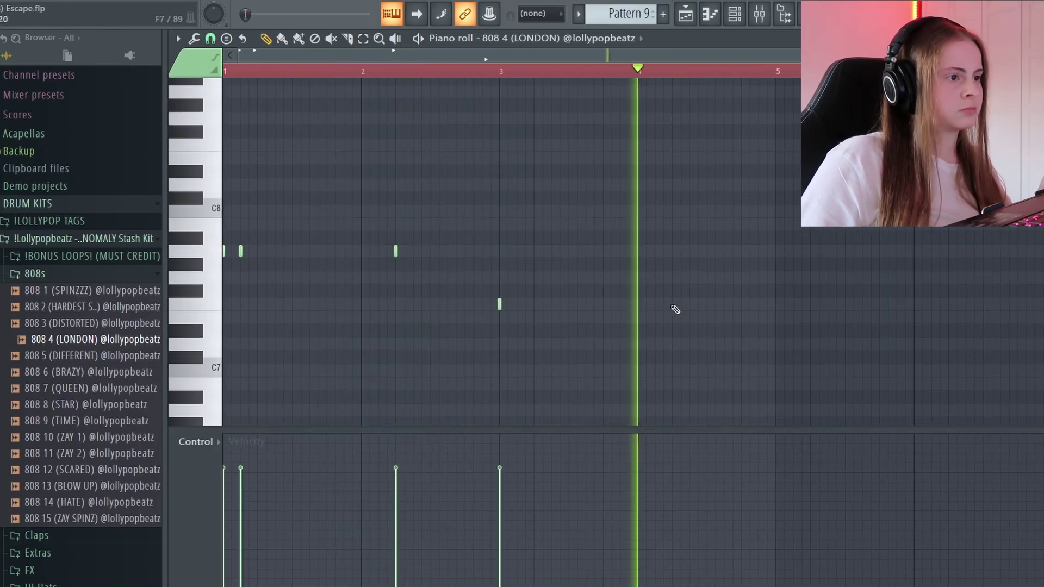
{"action": "key", "text": "ctrl+Down"}
{"action": "key", "text": "ctrl+Down"}
{"action": "scroll", "coordinate": [743, 293], "scroll_direction": "down", "scroll_amount": 2}
{"action": "scroll", "coordinate": [747, 296], "scroll_direction": "down", "scroll_amount": 2}
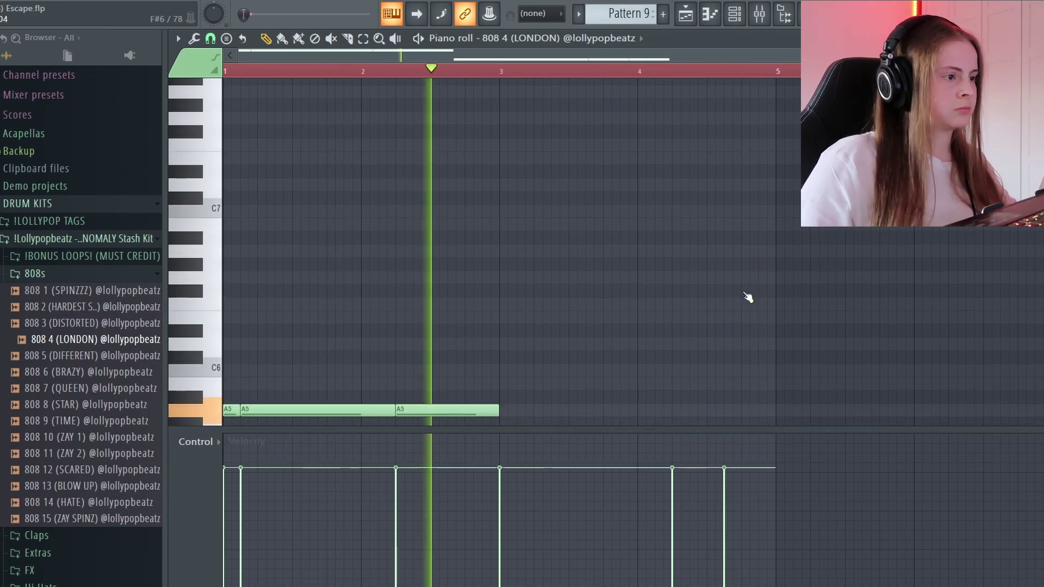
{"action": "scroll", "coordinate": [770, 273], "scroll_direction": "down", "scroll_amount": 2}
{"action": "scroll", "coordinate": [869, 228], "scroll_direction": "down", "scroll_amount": 2}
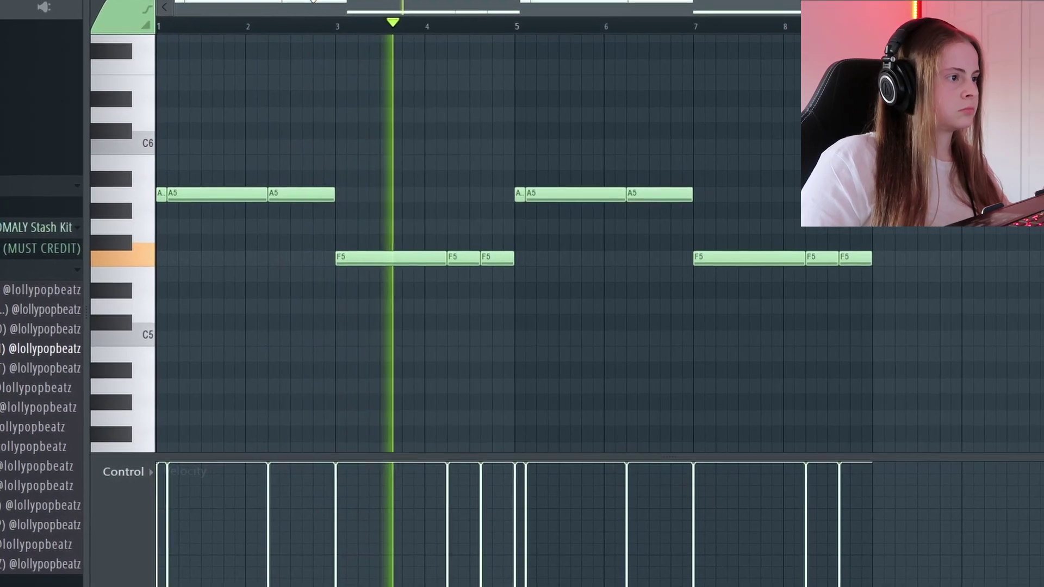
Step: Slice the long F5 notes at bars 3 and 7, the long A5 note near bar 6, and the last F5 note in bar 8
{"action": "left_click", "coordinate": [405, 260]}
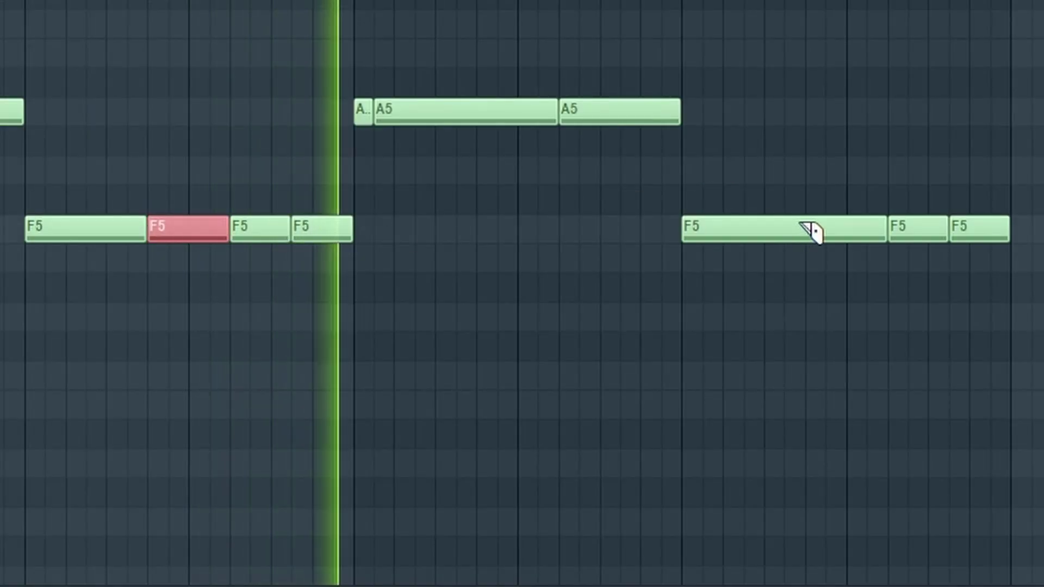
{"action": "left_click", "coordinate": [765, 255]}
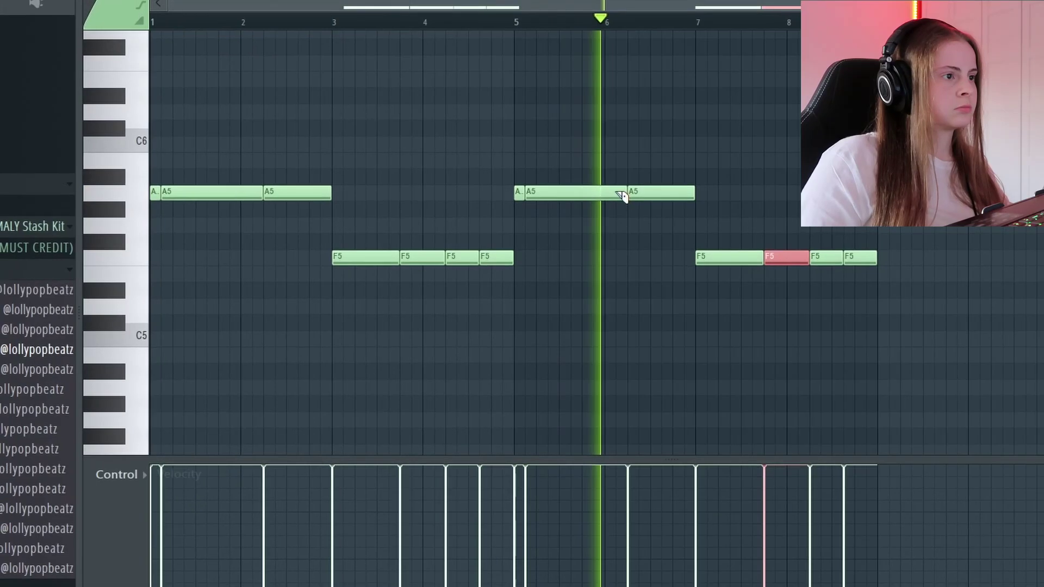
{"action": "left_click", "coordinate": [538, 111]}
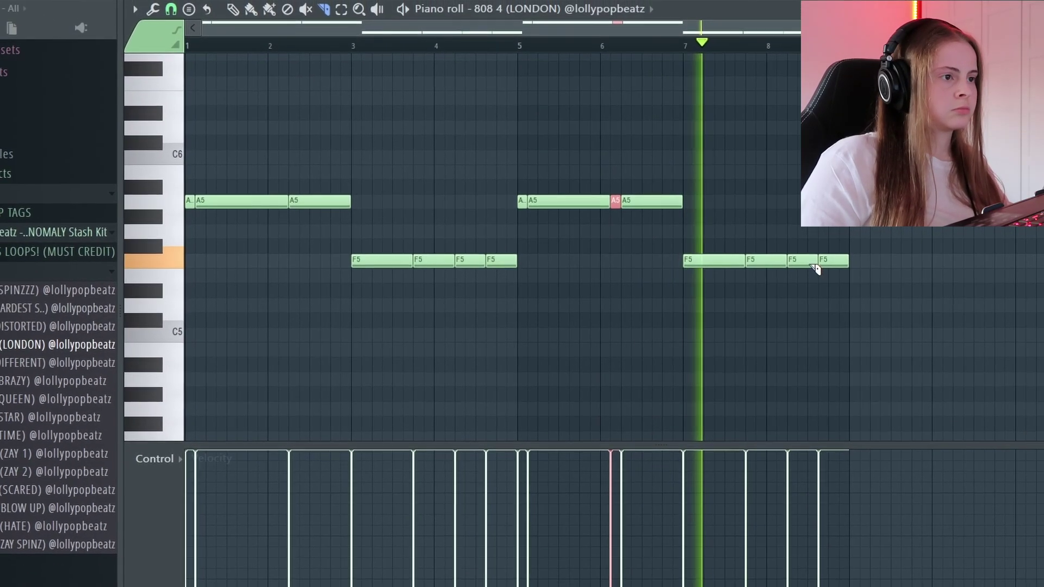
{"action": "left_click", "coordinate": [822, 261]}
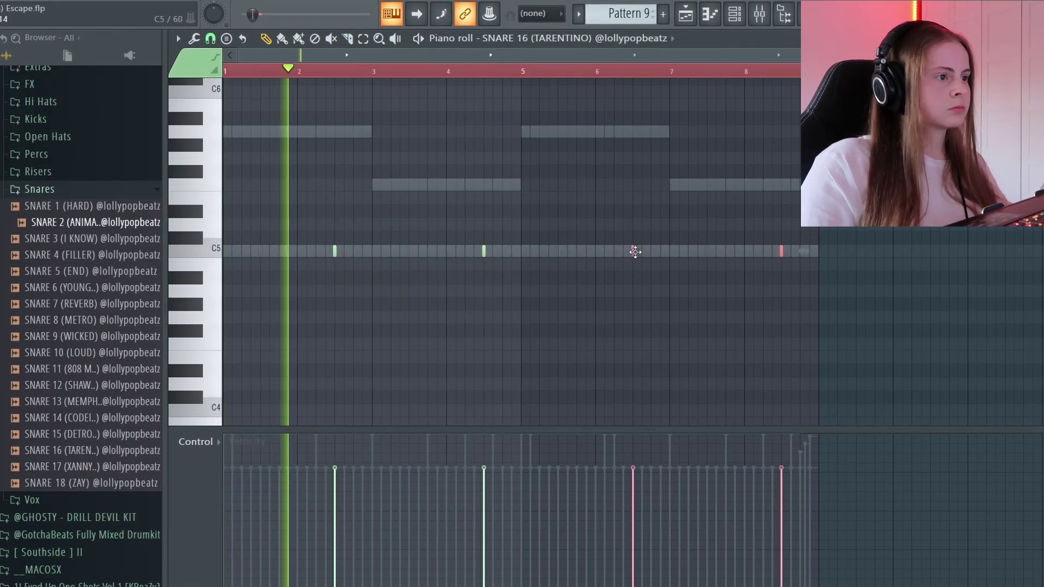
Step: Position the SNARE 16 (TARENTINO) hits in bars 6 and 8 on C5 and open the channel rack
{"action": "left_click_drag", "start_coordinate": [596, 262], "coordinate": [622, 260]}
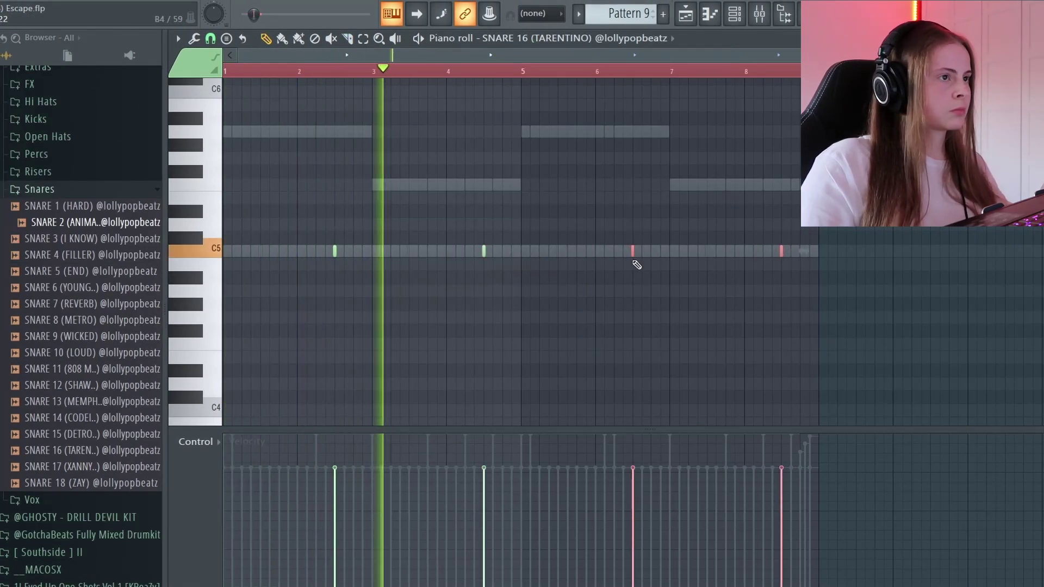
{"action": "left_click", "coordinate": [685, 14]}
{"action": "left_click", "coordinate": [735, 14]}
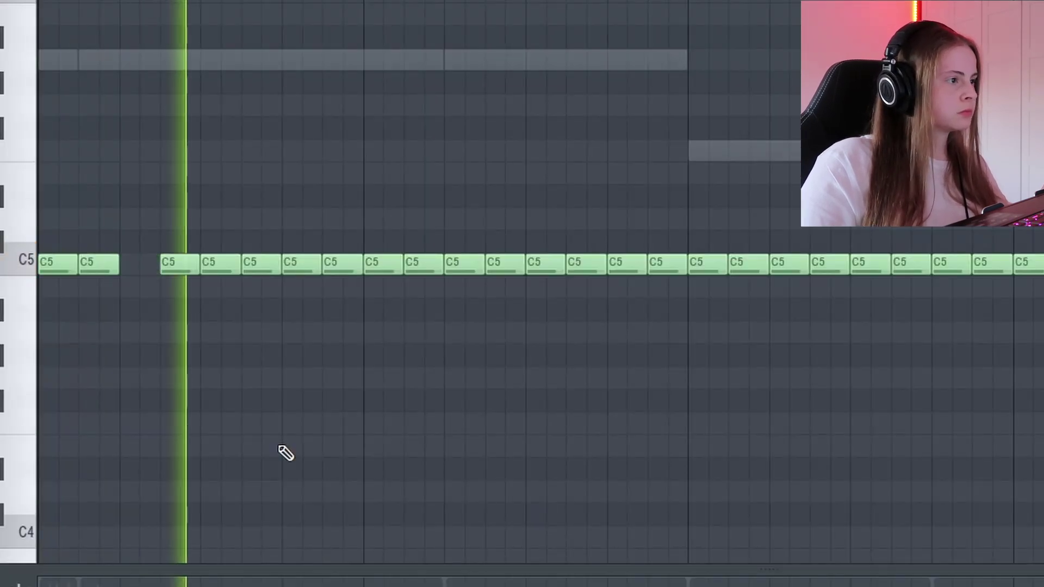
Step: Delete the seventh C5 hi-hat note in bar 1, chop the fifth into a four-hit roll, and play the pattern
{"action": "right_click", "coordinate": [315, 260]}
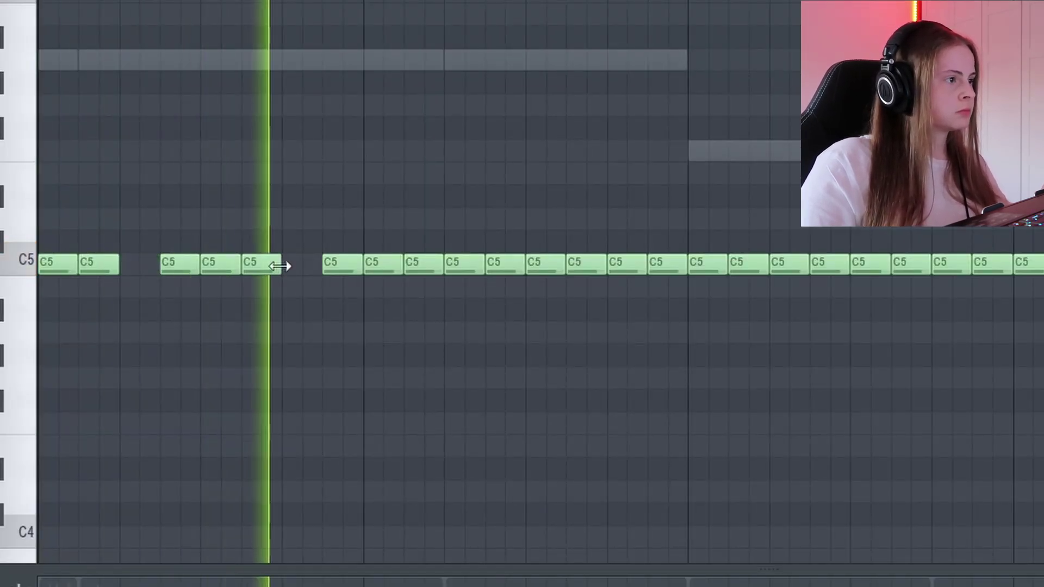
{"action": "key", "text": "alt+u"}
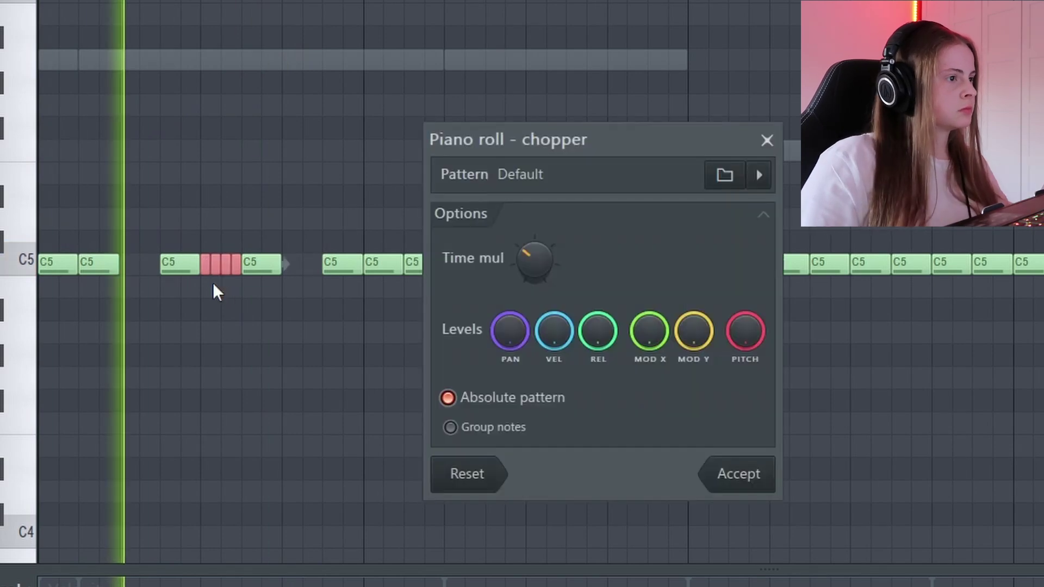
{"action": "left_click", "coordinate": [764, 475]}
{"action": "key", "text": "space"}
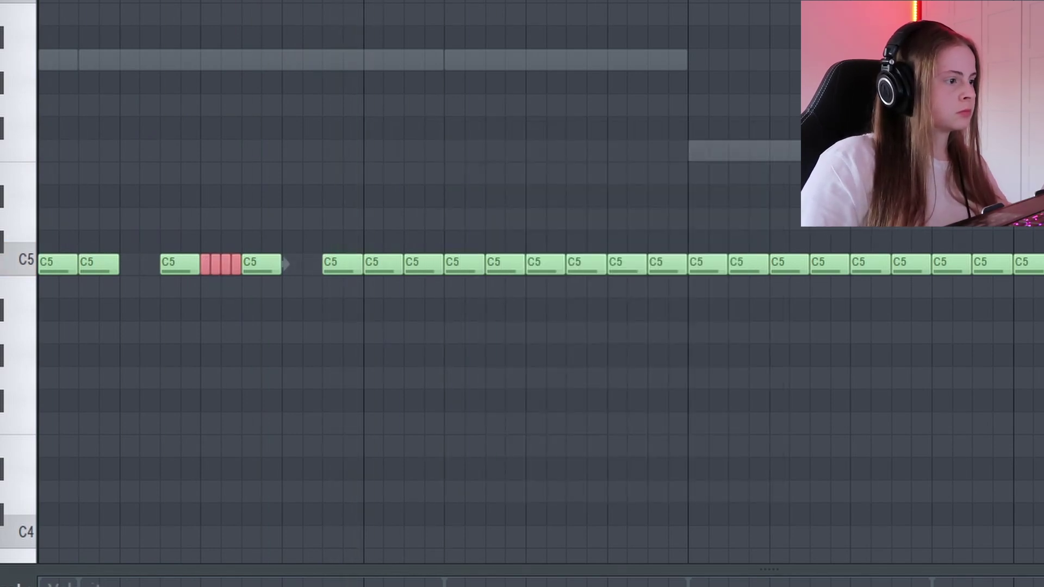
{"action": "key", "text": "space"}
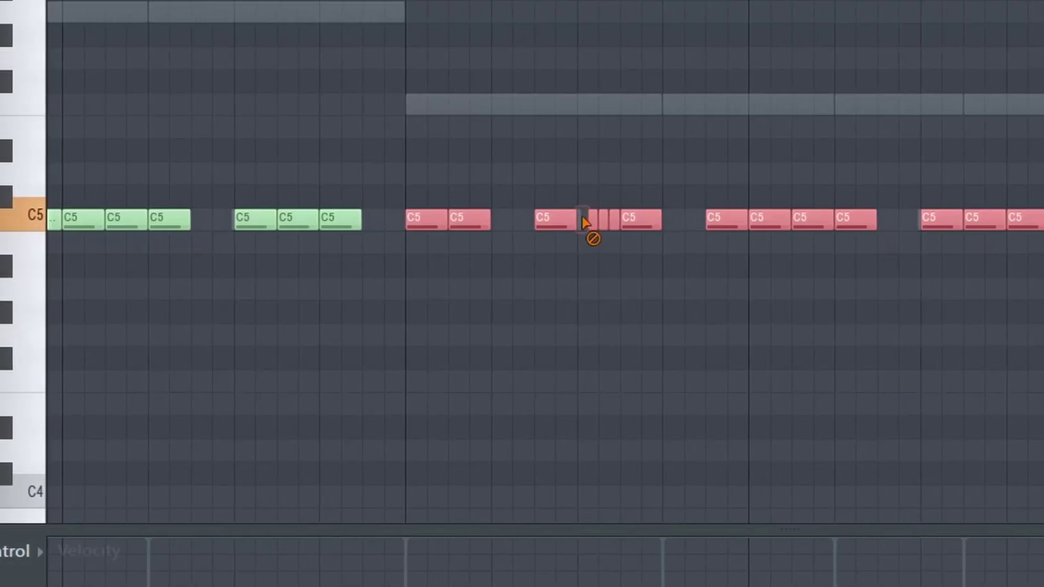
Step: Replace the chopped C5 hi-hat roll in bar 3 with a single G#4 note in the same slot
{"action": "right_click", "coordinate": [587, 226]}
{"action": "right_click", "coordinate": [606, 226]}
{"action": "left_click", "coordinate": [475, 222]}
{"action": "left_click_drag", "start_coordinate": [475, 222], "coordinate": [569, 194]}
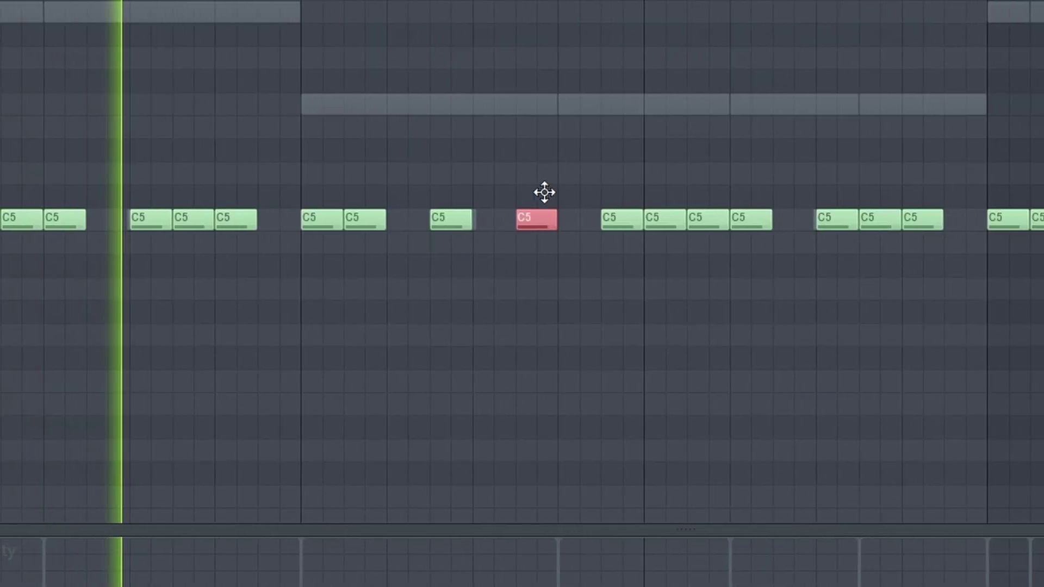
{"action": "left_click", "coordinate": [499, 310]}
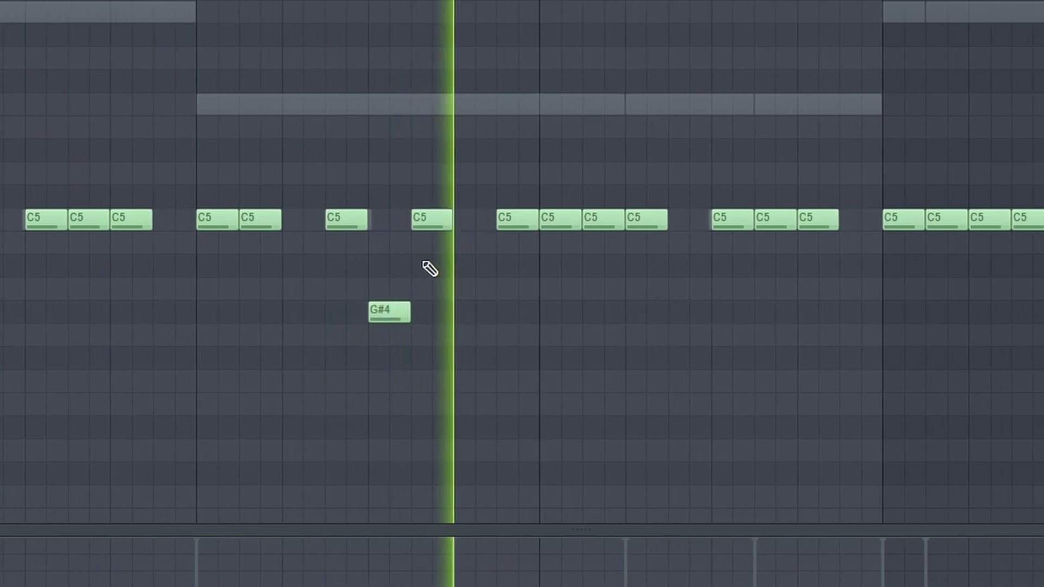
{"action": "scroll", "coordinate": [521, 261], "scroll_direction": "down", "scroll_amount": 2}
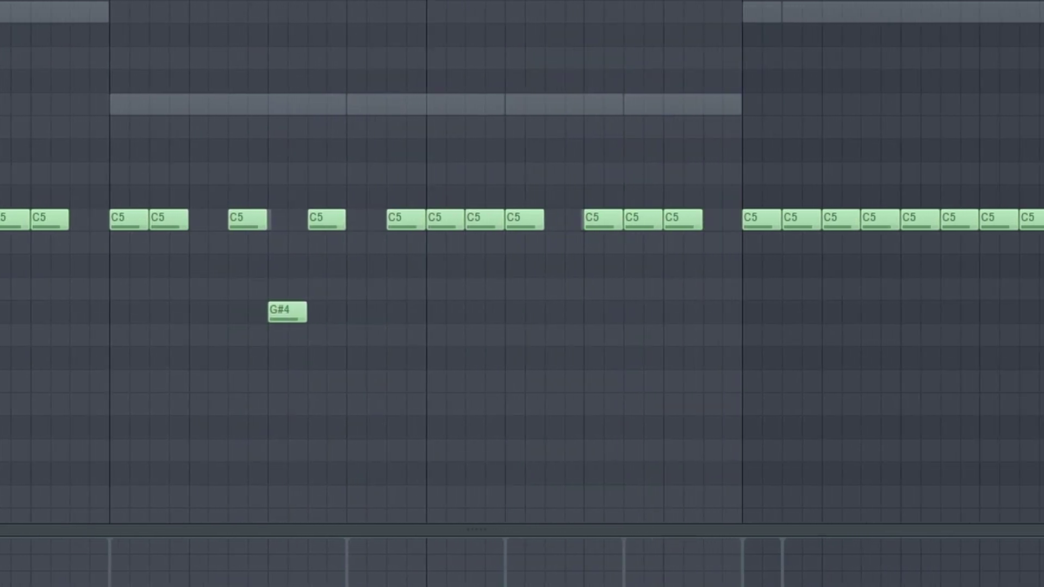
Step: Chop the C5 hi-hat note in the second half of bar 4 into a roll
{"action": "scroll", "coordinate": [555, 91], "scroll_direction": "up", "scroll_amount": 6}
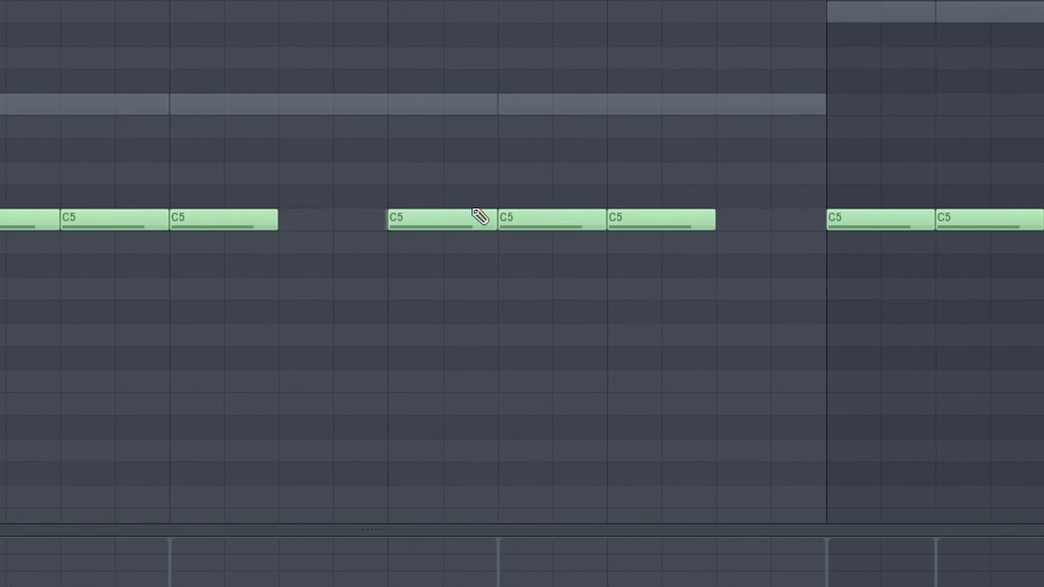
{"action": "left_click", "coordinate": [486, 220]}
{"action": "key", "text": "alt+u"}
{"action": "left_click", "coordinate": [261, 432]}
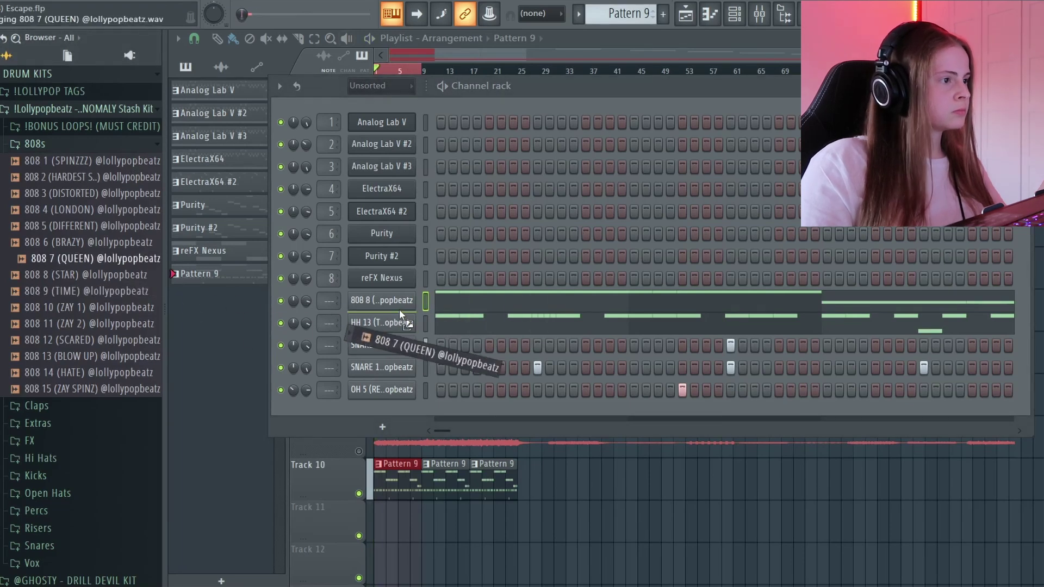
Step: Replace the sample in the 808 8 channel with 808 7 (QUEEN) and play it back
{"action": "left_click_drag", "start_coordinate": [520, 269], "coordinate": [522, 298]}
{"action": "key", "text": "space"}
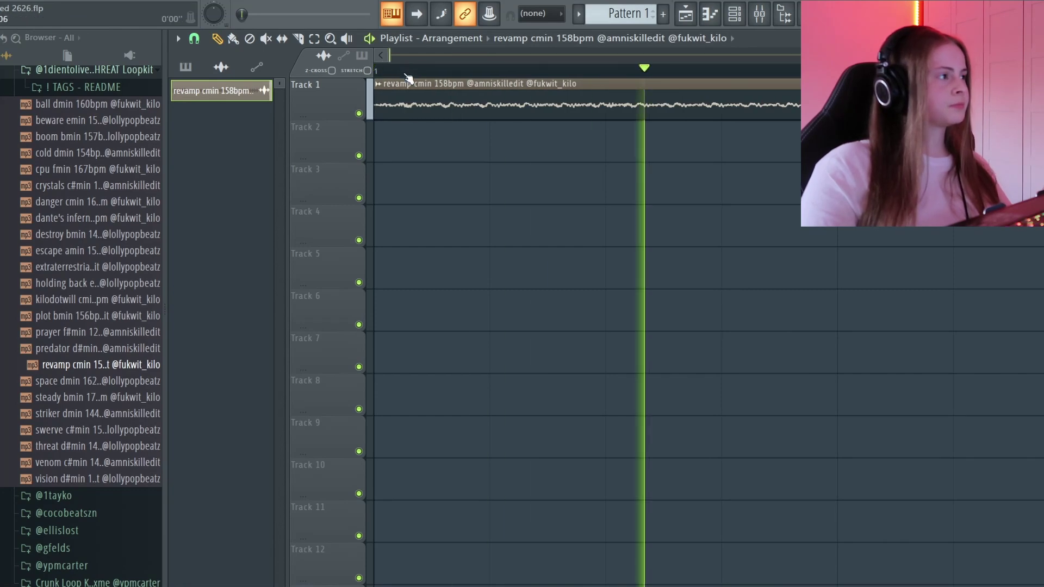
Step: Open the envelope and instrument settings of the 808 3 (DISTORTED) sampler channel
{"action": "scroll", "coordinate": [467, 73], "scroll_direction": "down", "scroll_amount": 10}
{"action": "scroll", "coordinate": [388, 74], "scroll_direction": "up", "scroll_amount": 5}
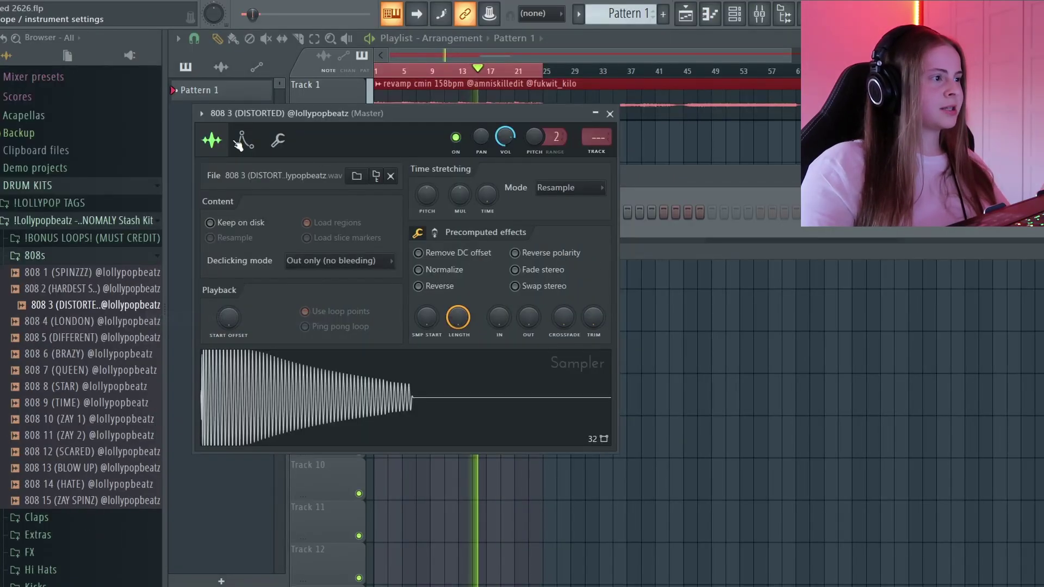
{"action": "left_click", "coordinate": [242, 140]}
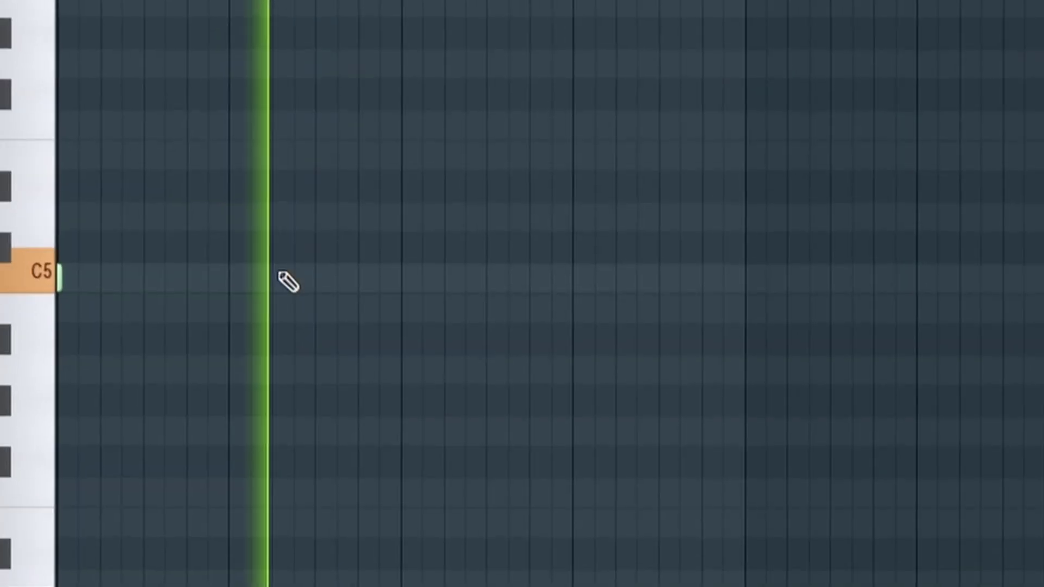
Step: Add C5 808 notes early in bar 2, at the start of bar 3, and three times in bar 4
{"action": "left_click", "coordinate": [274, 280]}
{"action": "left_click", "coordinate": [402, 280]}
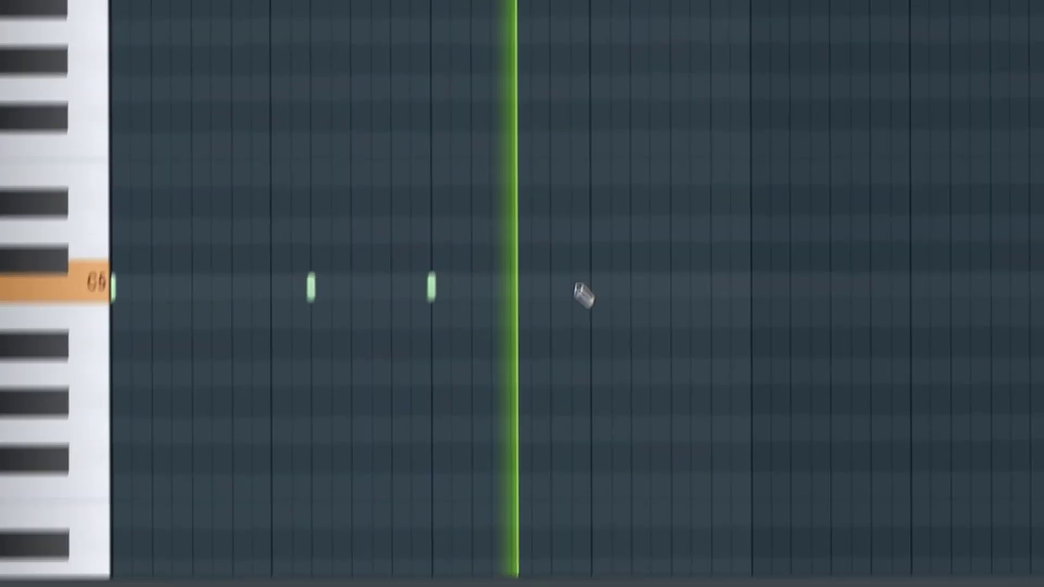
{"action": "left_click", "coordinate": [634, 289]}
{"action": "left_click", "coordinate": [657, 291]}
{"action": "left_click", "coordinate": [693, 291]}
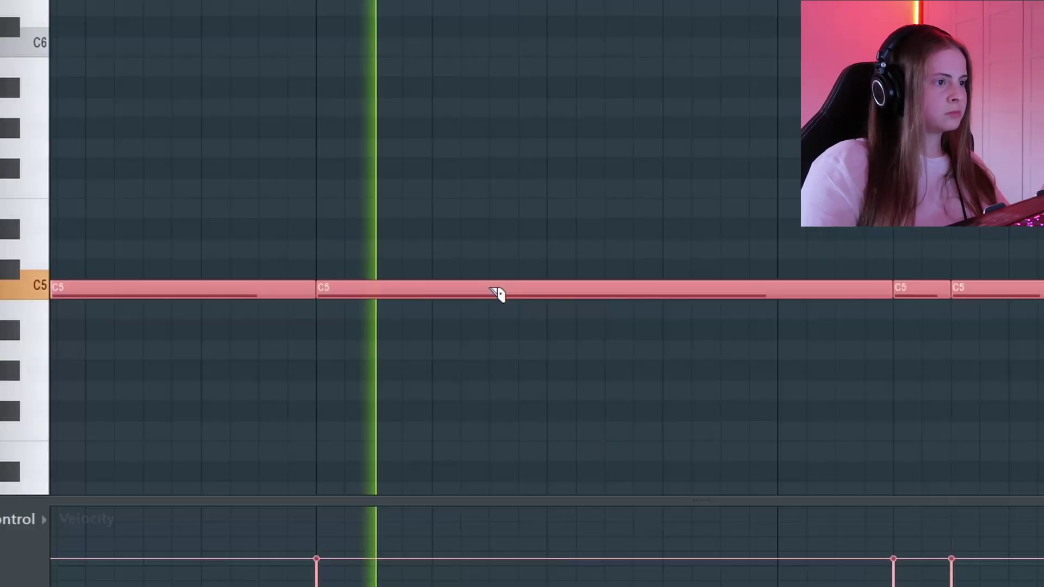
Step: Slice the long C5 808 note at bar 7 into shorter notes
{"action": "left_click_drag", "start_coordinate": [492, 287], "coordinate": [493, 329]}
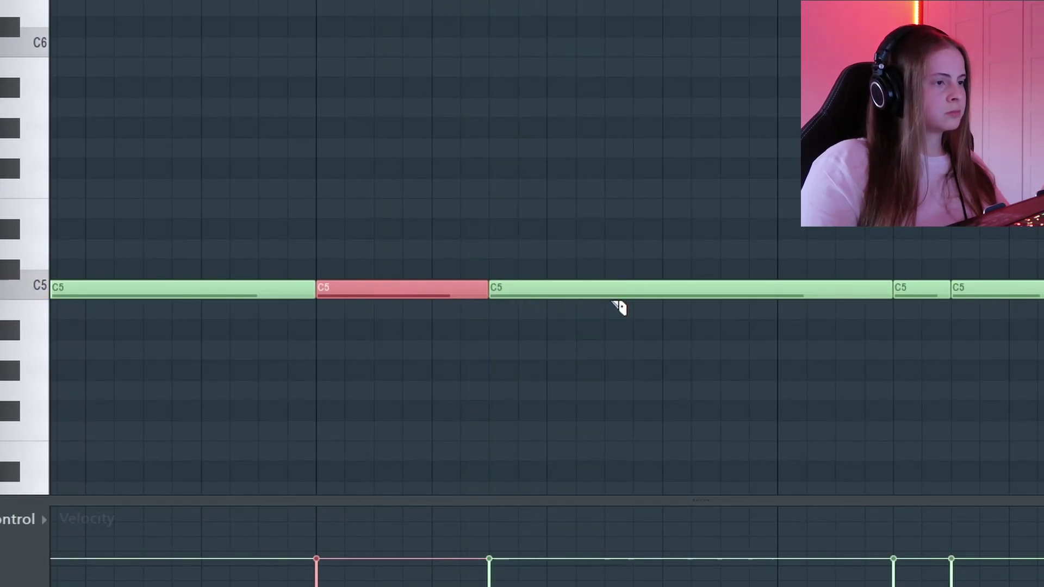
{"action": "left_click_drag", "start_coordinate": [629, 296], "coordinate": [617, 296]}
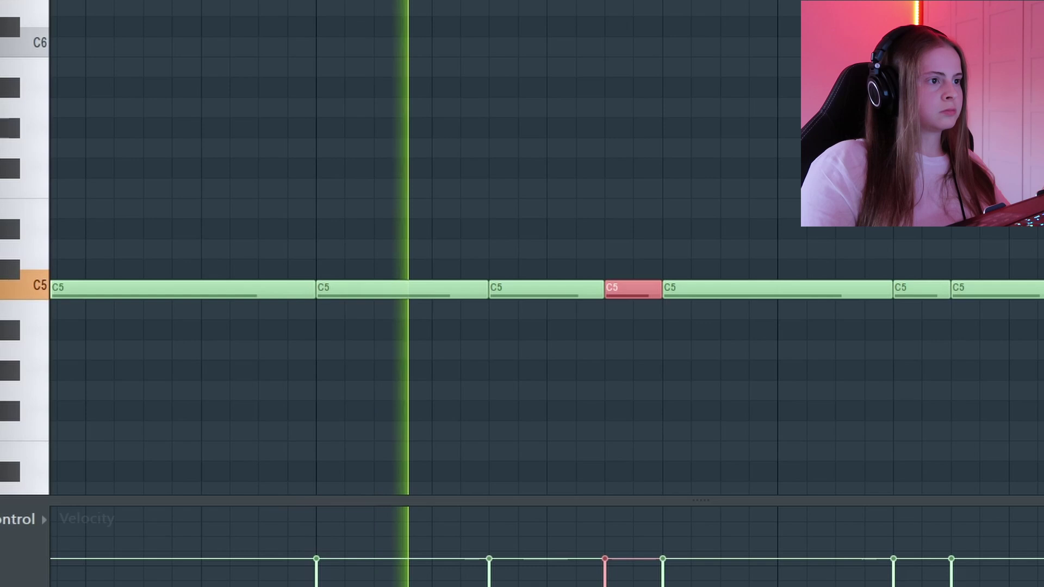
Step: Transpose the group of sliced 808 notes beginning at bar 7 up one octave
{"action": "scroll", "coordinate": [719, 294], "scroll_direction": "down", "scroll_amount": 2}
{"action": "scroll", "coordinate": [720, 294], "scroll_direction": "down", "scroll_amount": 4}
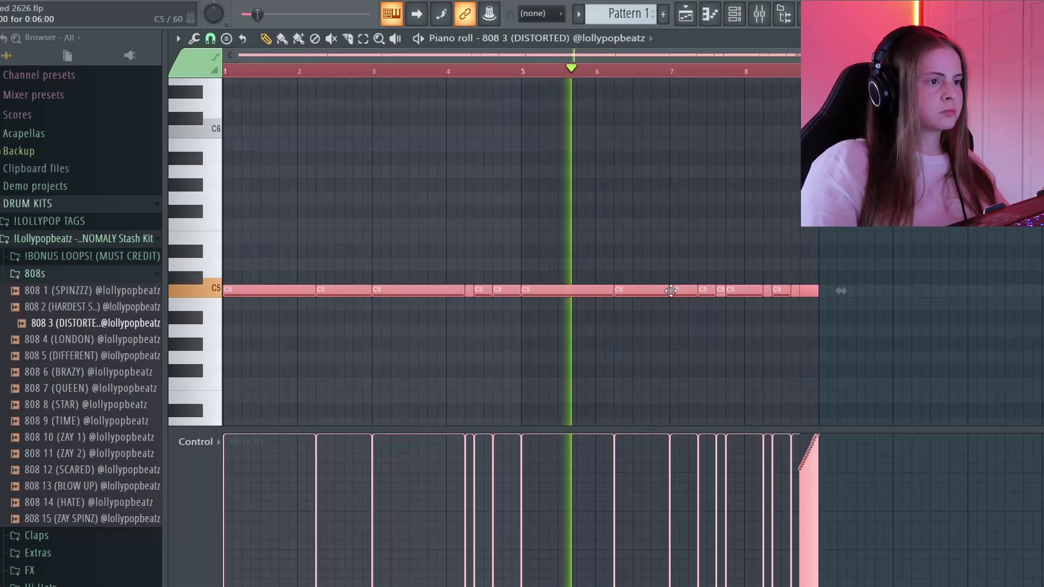
{"action": "left_click", "coordinate": [683, 288], "text": "ctrl"}
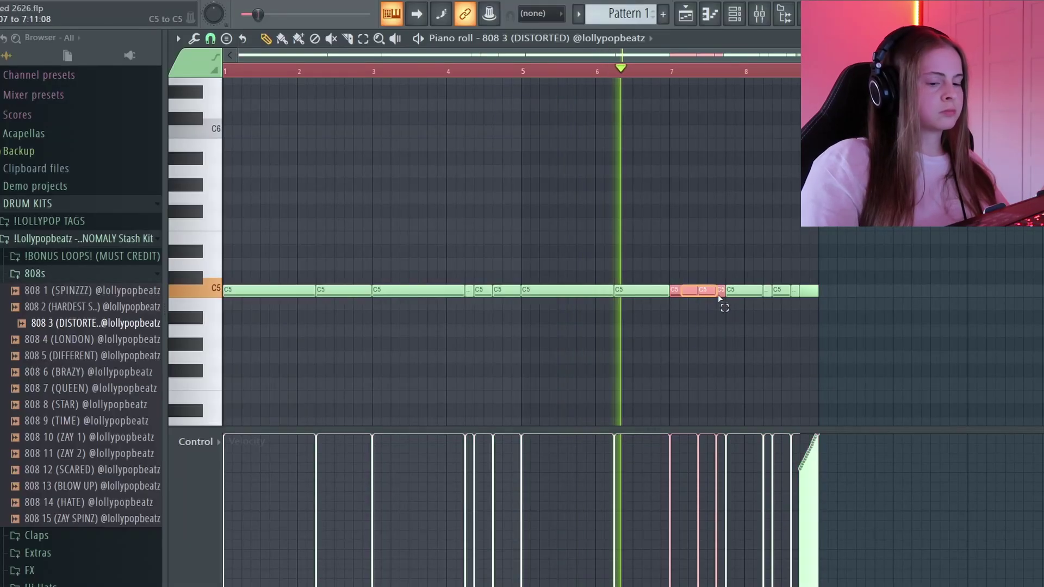
{"action": "key", "text": "ctrl+Up"}
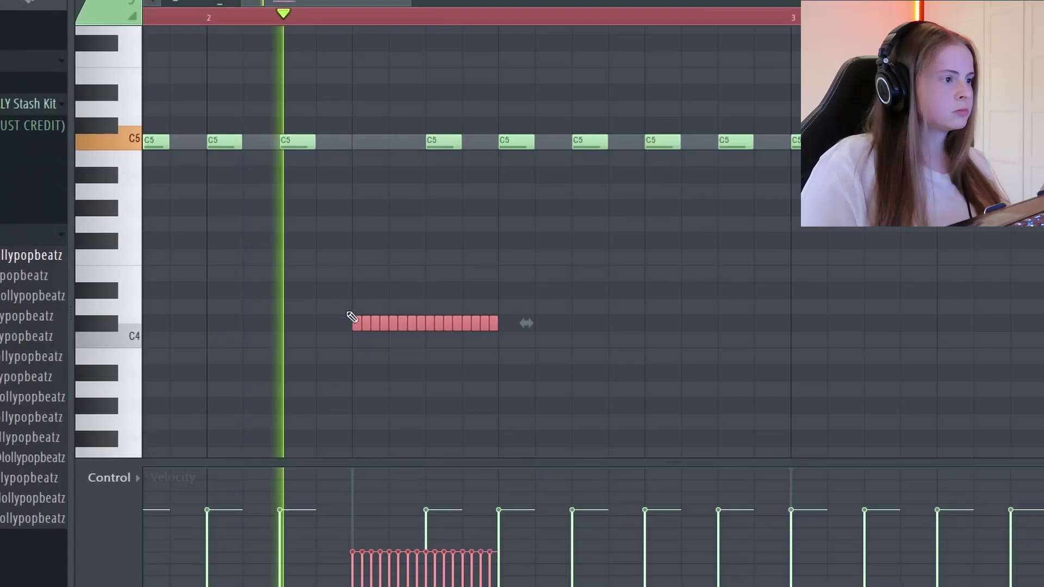
Step: Start the C#4 hi-hat roll half a beat later and add a second G#3 hi-hat note after the first
{"action": "left_click_drag", "start_coordinate": [347, 320], "coordinate": [421, 329]}
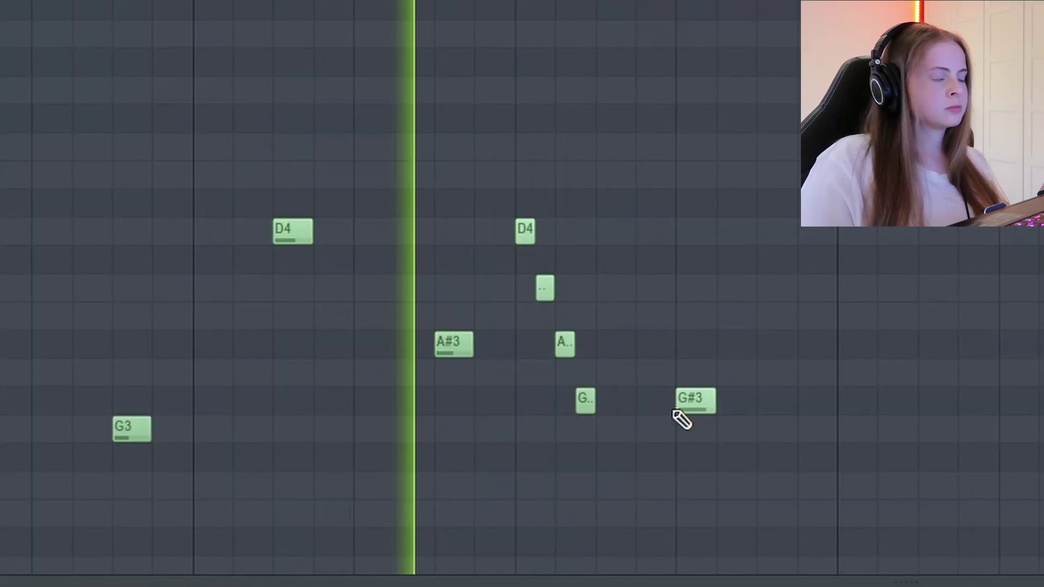
{"action": "left_click", "coordinate": [760, 408]}
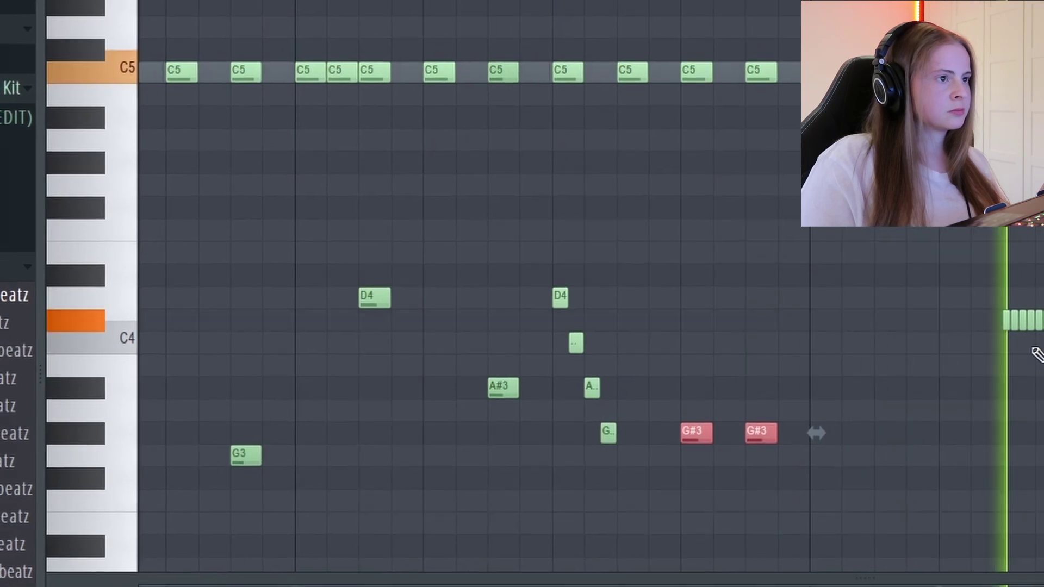
{"action": "scroll", "coordinate": [598, 321], "scroll_direction": "down", "scroll_amount": 2}
{"action": "left_click_drag", "start_coordinate": [735, 449], "coordinate": [734, 494]}
Step: Load the BELL 1 sample from the stash kit's FX folder into a new channel
{"action": "scroll", "coordinate": [731, 424], "scroll_direction": "down", "scroll_amount": 1}
{"action": "scroll", "coordinate": [731, 6], "scroll_direction": "up", "scroll_amount": 3}
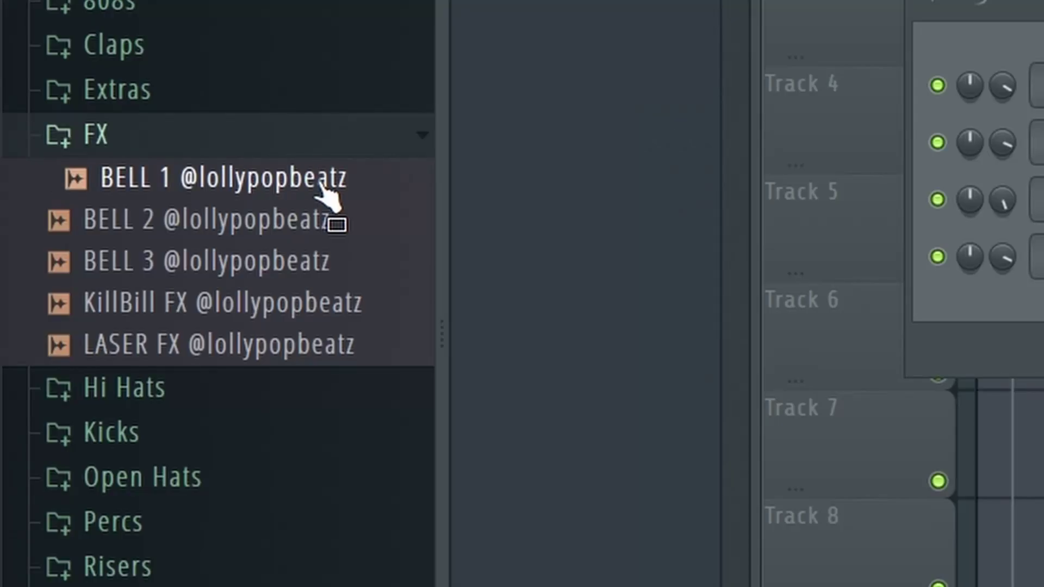
{"action": "right_click", "coordinate": [322, 185]}
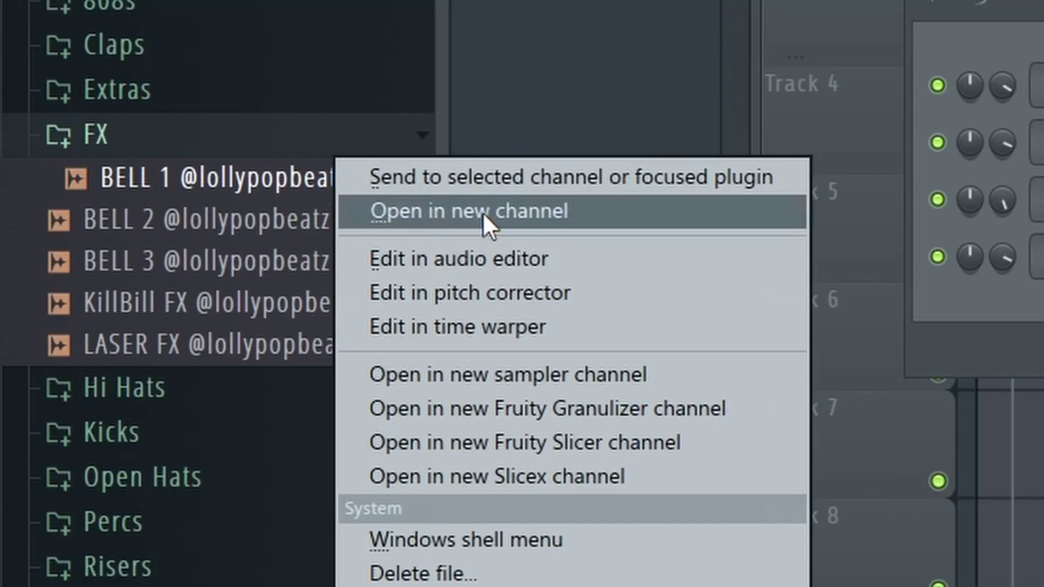
{"action": "left_click", "coordinate": [481, 211]}
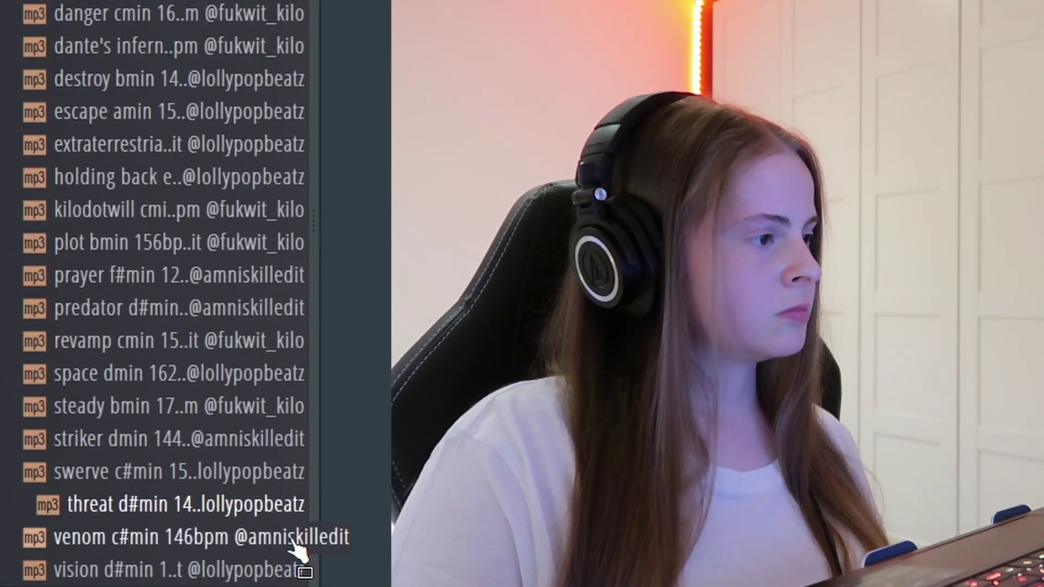
Step: Audition the venom c#min 146bpm loop and the vision d#min loop in the browser
{"action": "left_click", "coordinate": [291, 538]}
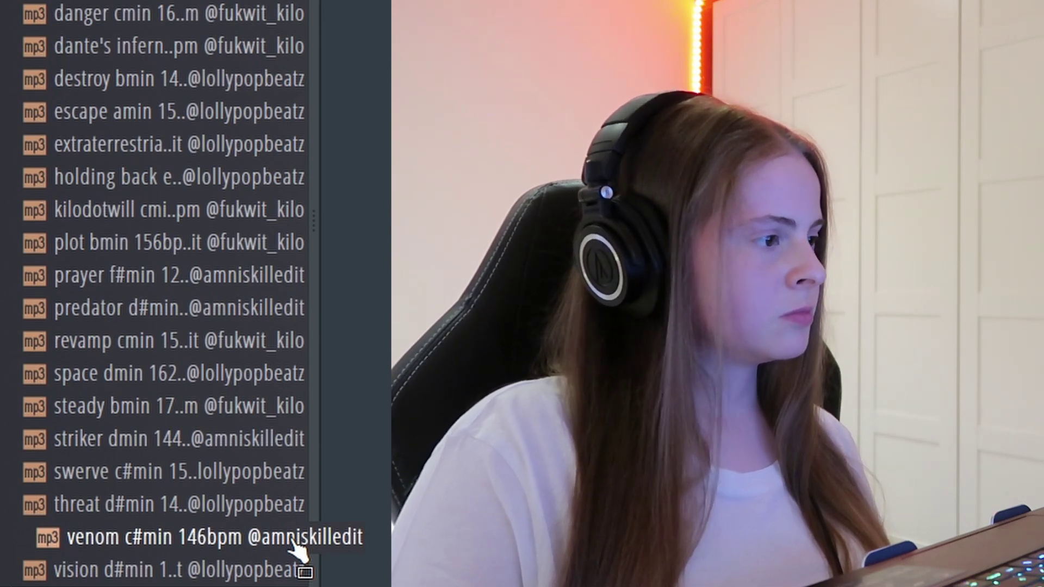
{"action": "left_click", "coordinate": [294, 568]}
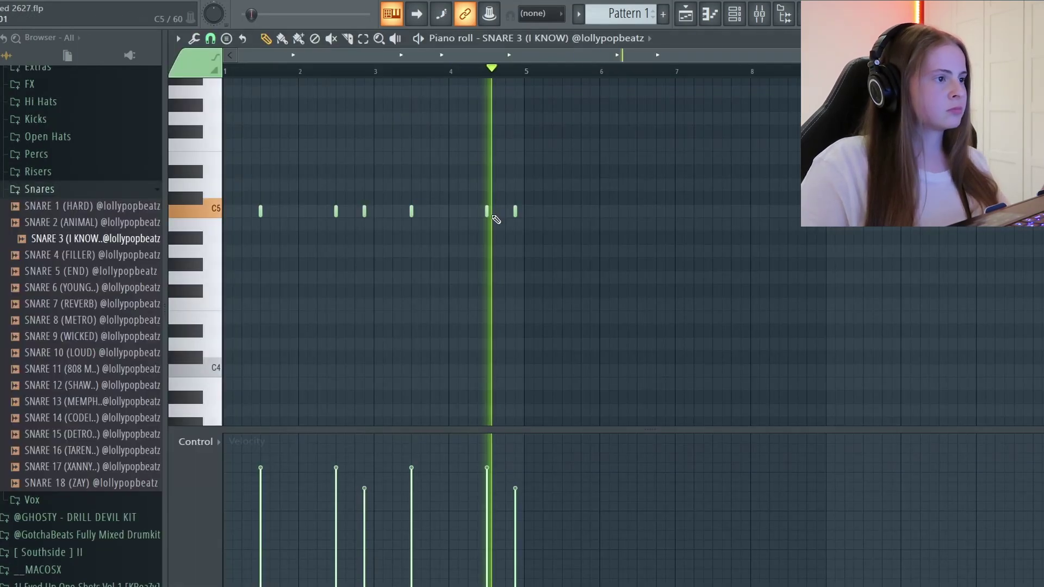
Step: Select the SNARE 3 notes in bars 1 to 4 and repeat them across bars 5 to 8
{"action": "left_click_drag", "start_coordinate": [566, 180], "coordinate": [264, 209]}
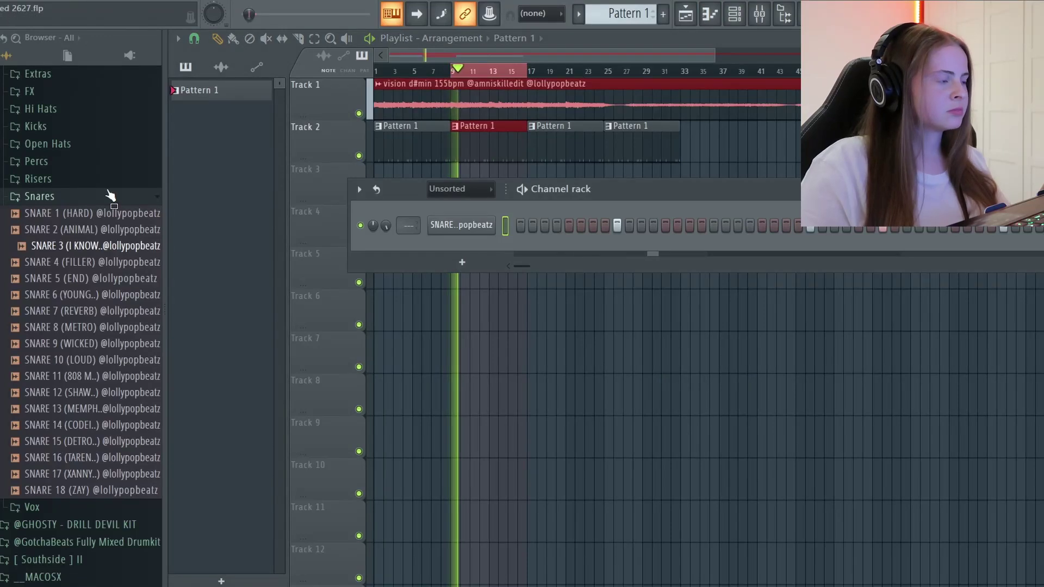
Step: Load SNARE 18 (ZAY) from the Snares folder into a new channel
{"action": "right_click", "coordinate": [114, 491]}
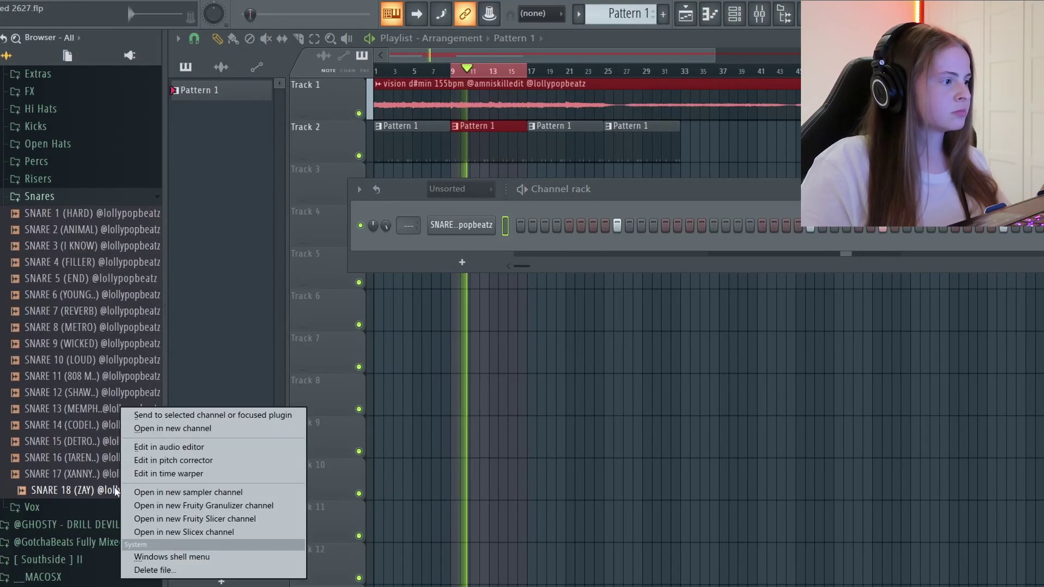
{"action": "left_click", "coordinate": [177, 430]}
{"action": "left_click", "coordinate": [629, 133]}
Step: Enter a SNARE 18 hit and move it in the piano roll to just after the start of bar 4
{"action": "left_click", "coordinate": [544, 247]}
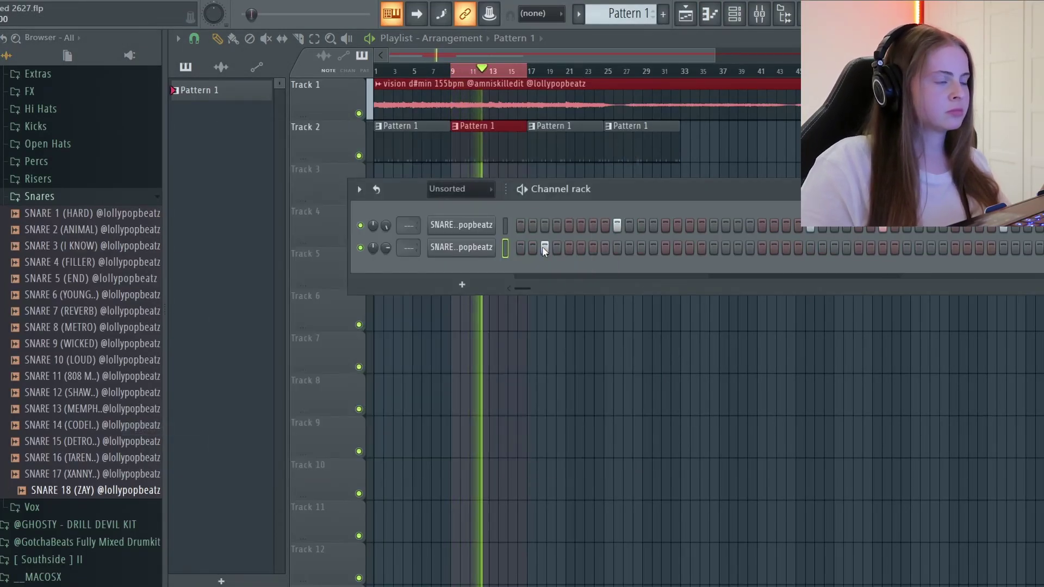
{"action": "right_click", "coordinate": [483, 248]}
{"action": "left_click", "coordinate": [507, 247]}
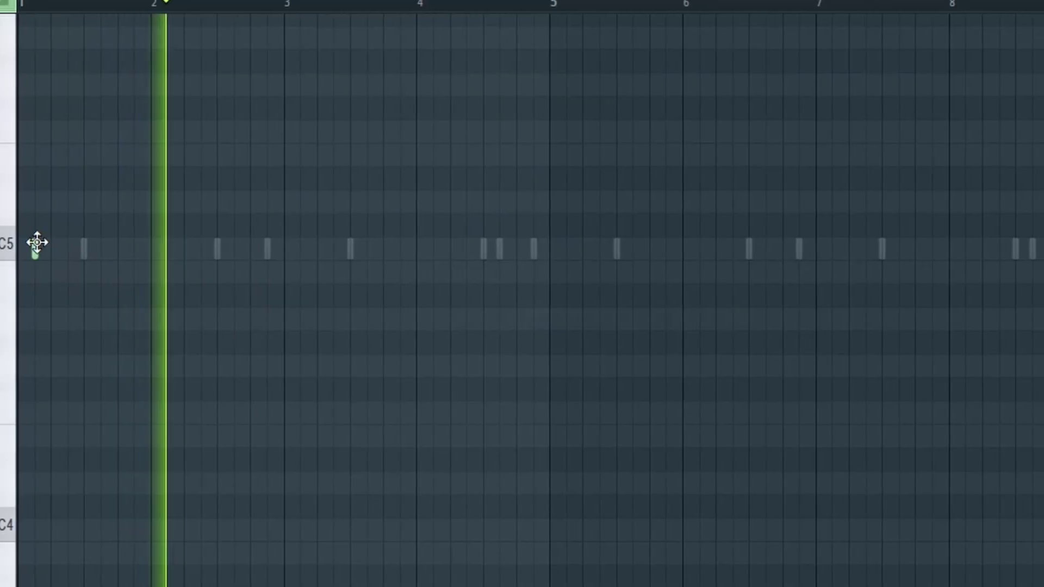
{"action": "left_click", "coordinate": [262, 249]}
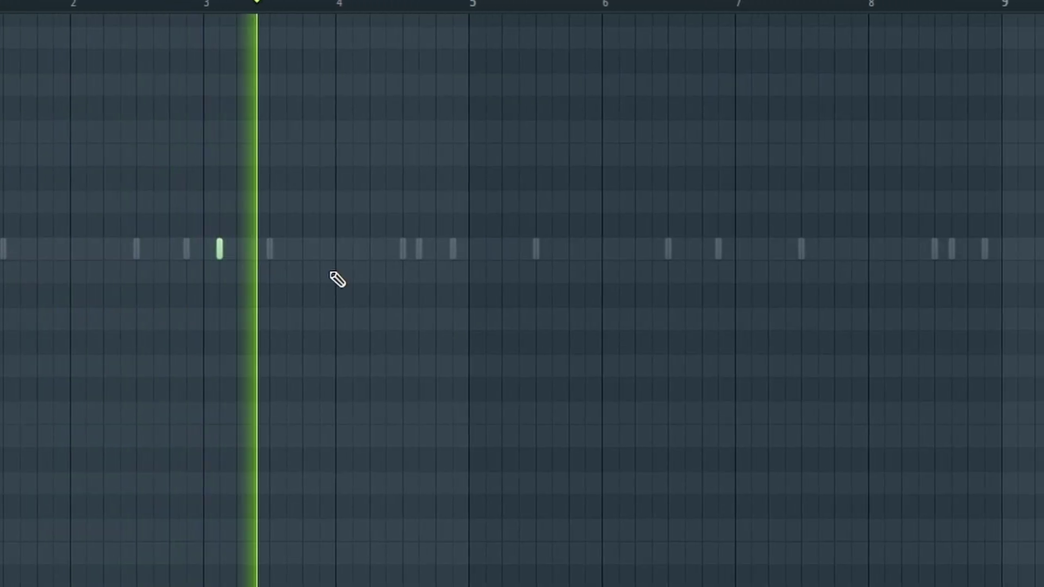
{"action": "left_click_drag", "start_coordinate": [175, 249], "coordinate": [446, 249]}
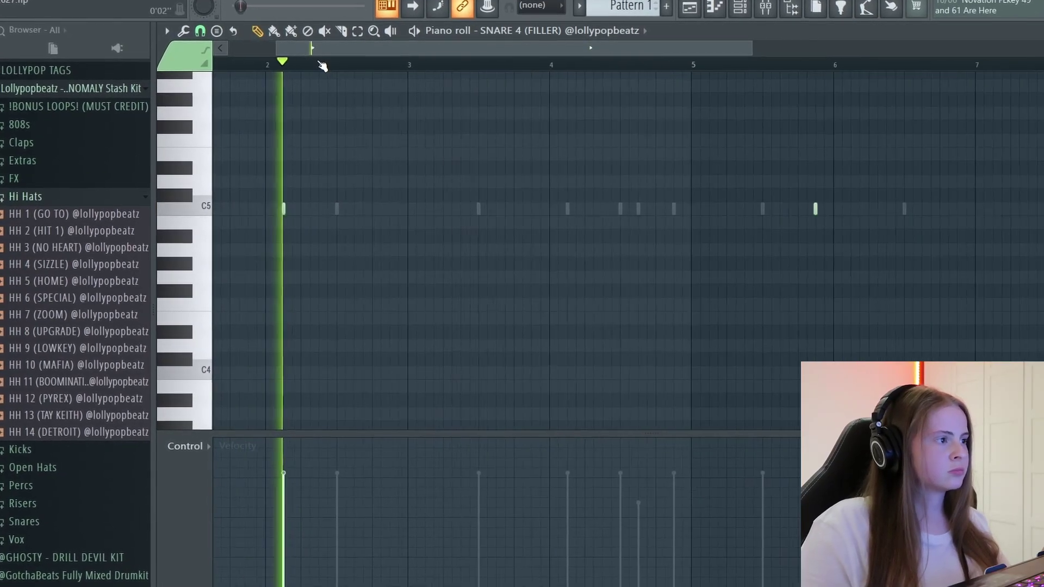
Step: Add a C5 SNARE 4 (FILLER) note just before the middle of bar 4 and select all of its notes
{"action": "scroll", "coordinate": [322, 66], "scroll_direction": "up", "scroll_amount": 2}
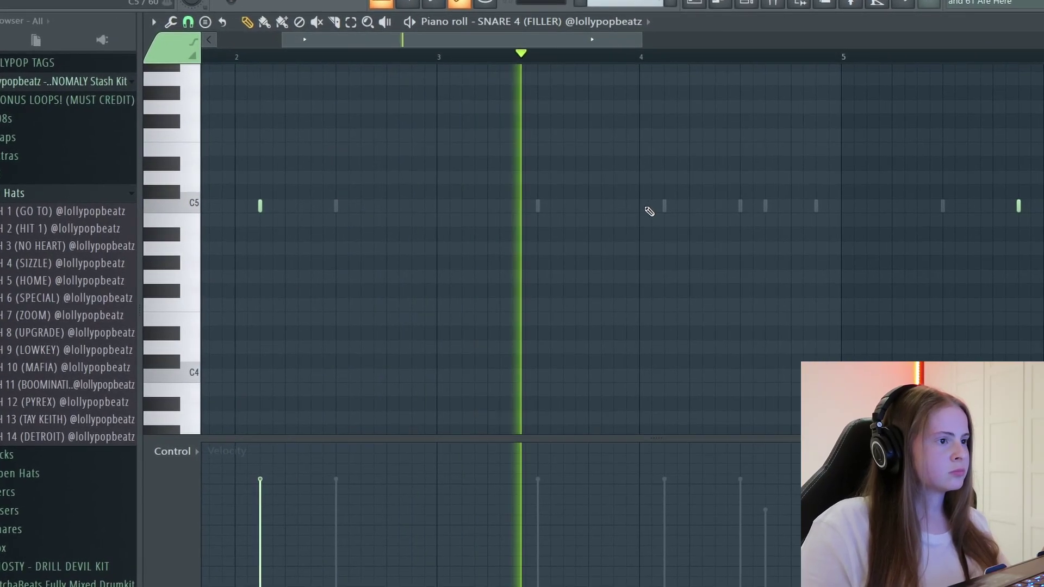
{"action": "left_click", "coordinate": [720, 207]}
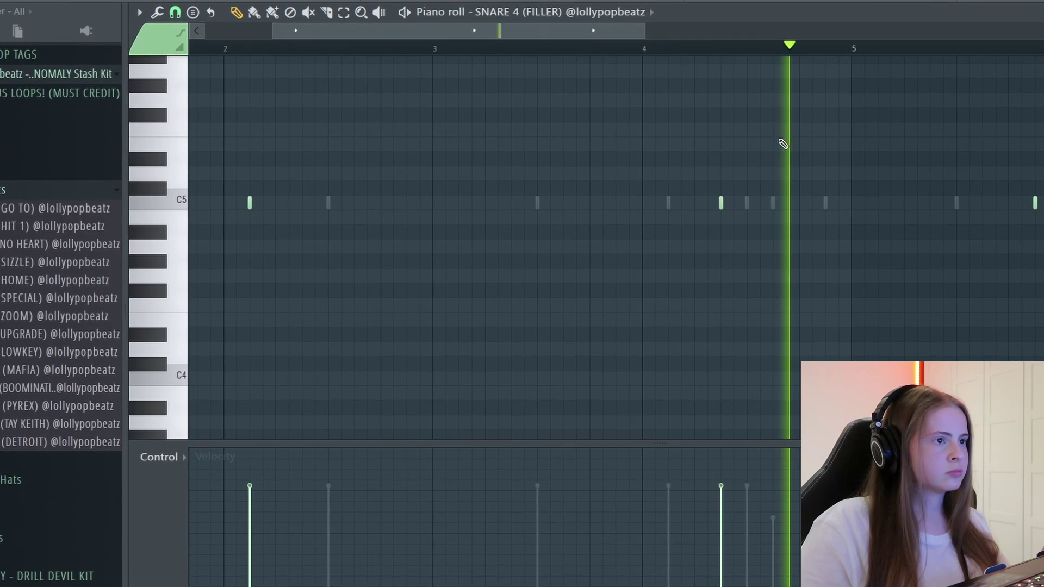
{"action": "scroll", "coordinate": [820, 49], "scroll_direction": "down", "scroll_amount": 3}
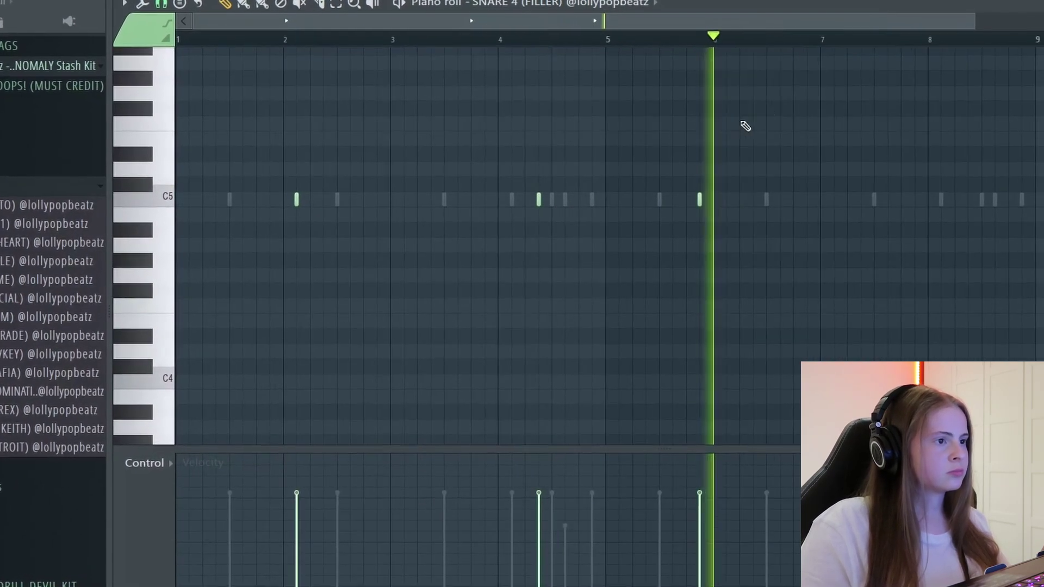
{"action": "key", "text": "ctrl+a"}
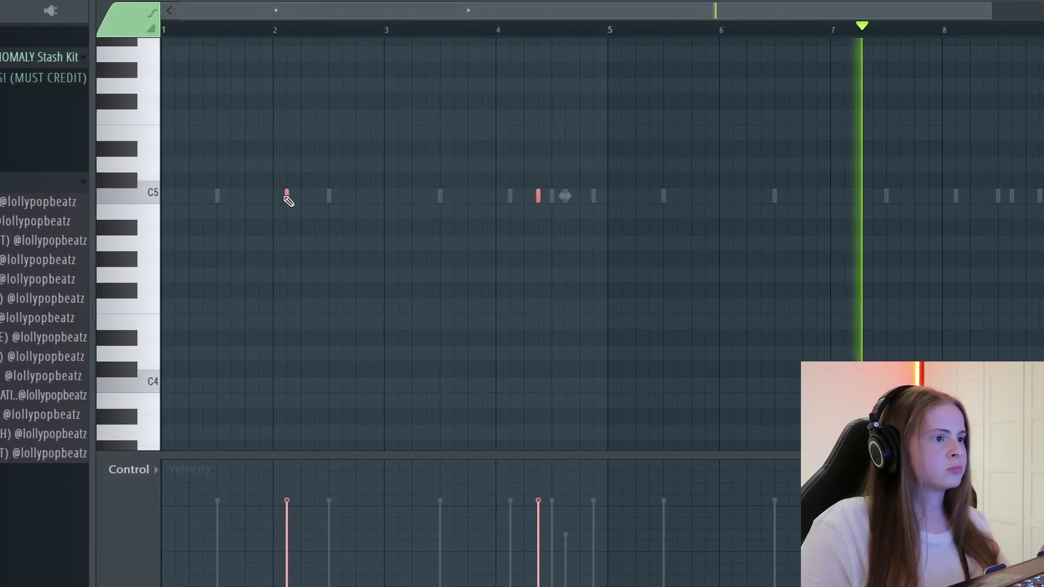
{"action": "scroll", "coordinate": [859, 13], "scroll_direction": "down", "scroll_amount": 1}
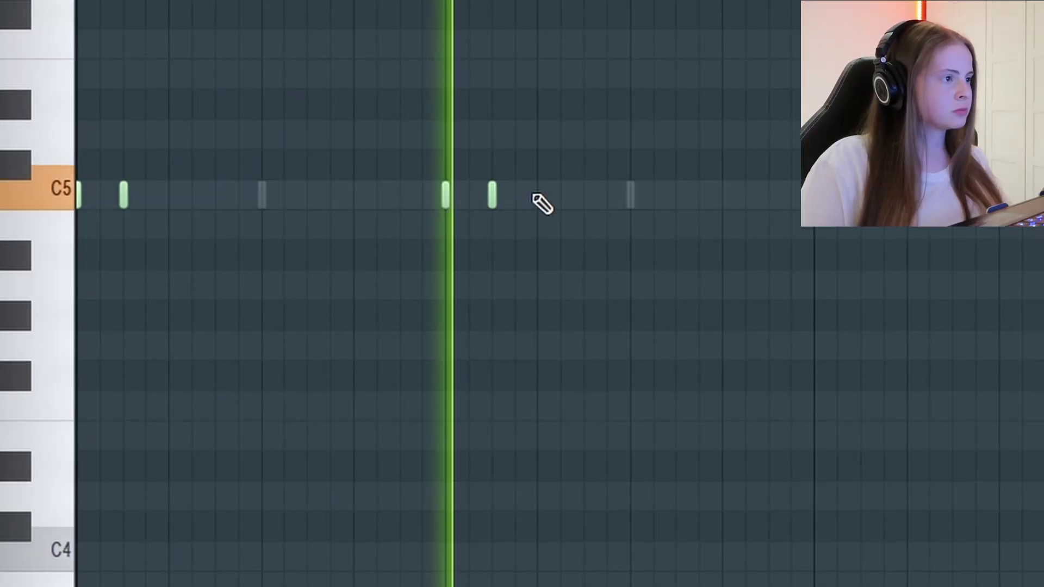
Step: Add a C5 HH 3 (NO HEART) note one beat after the start of bar 2 and check its channel in the channel rack
{"action": "left_click", "coordinate": [536, 198]}
{"action": "left_click", "coordinate": [733, 14]}
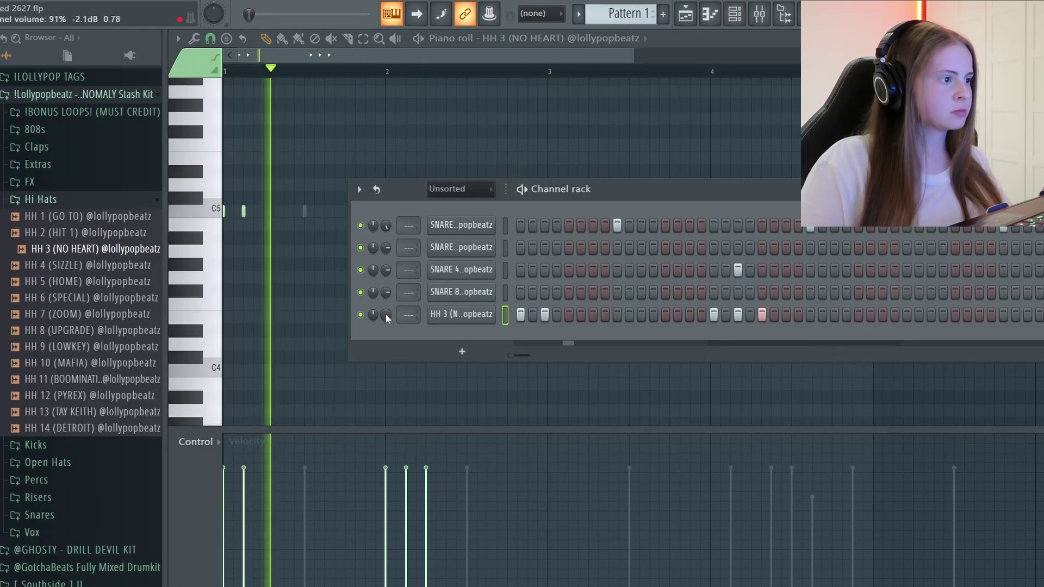
{"action": "key", "text": "F6"}
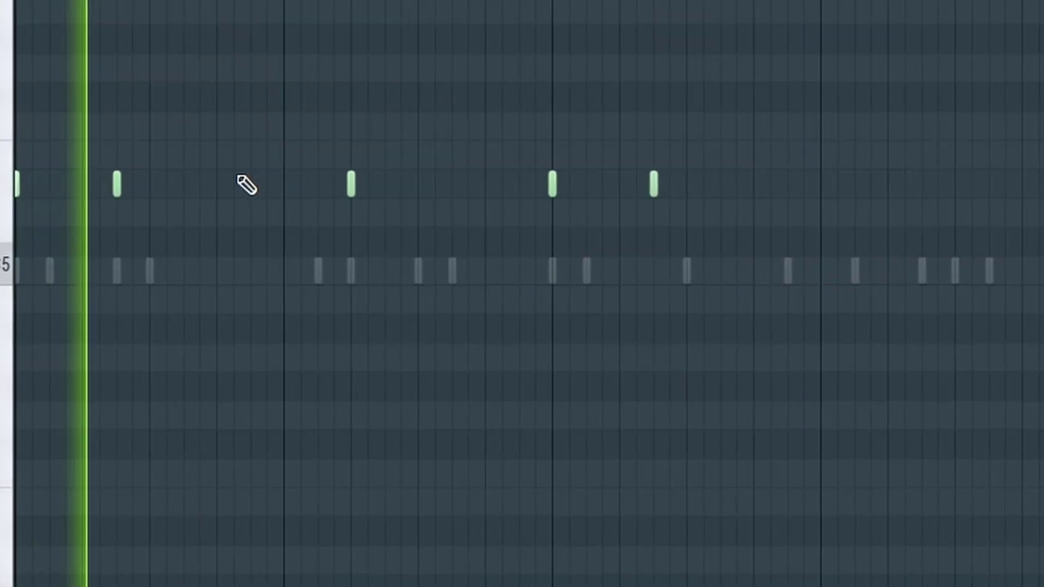
Step: Add D#5 808 notes late in bar 1 and after the second note in bar 3
{"action": "left_click", "coordinate": [205, 186]}
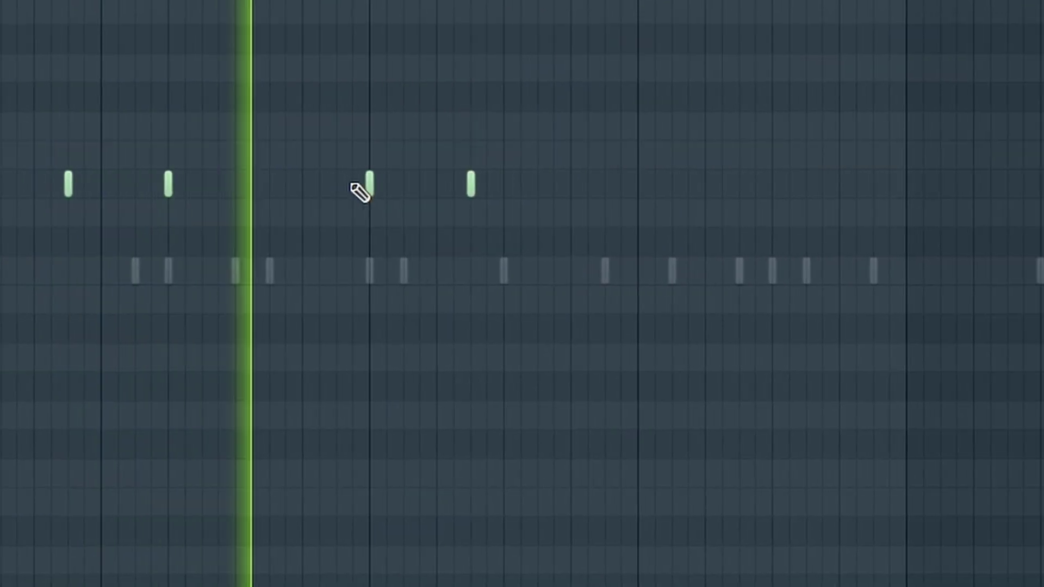
{"action": "left_click", "coordinate": [422, 185]}
{"action": "left_click", "coordinate": [440, 185]}
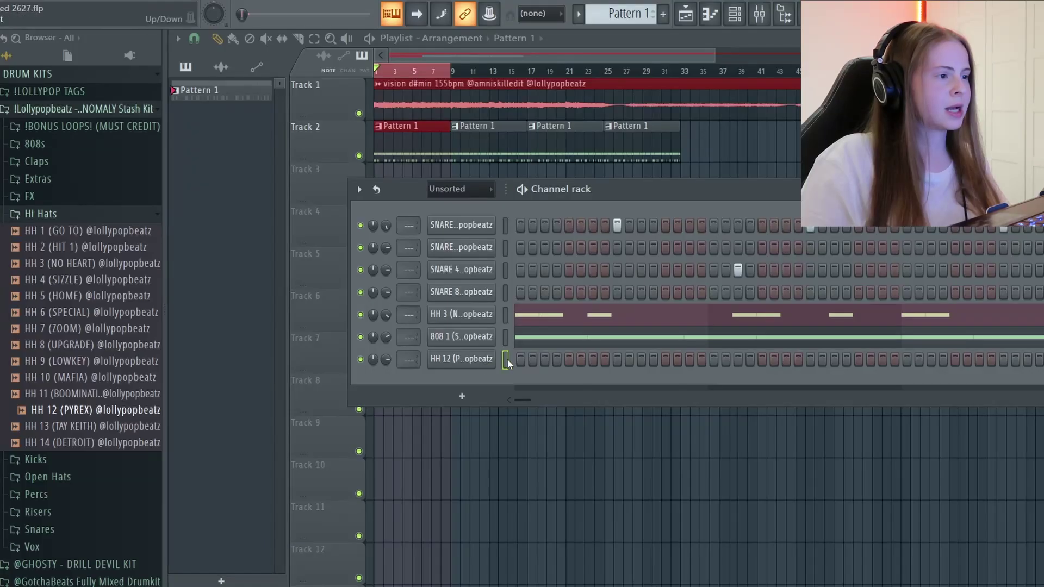
Step: In the HH 12 (PYREX) piano roll, enter D4 notes late in bar 1, past mid-bar 2 and at bar 3, plus B3 late in bar 3
{"action": "right_click", "coordinate": [497, 361]}
{"action": "left_click", "coordinate": [513, 359]}
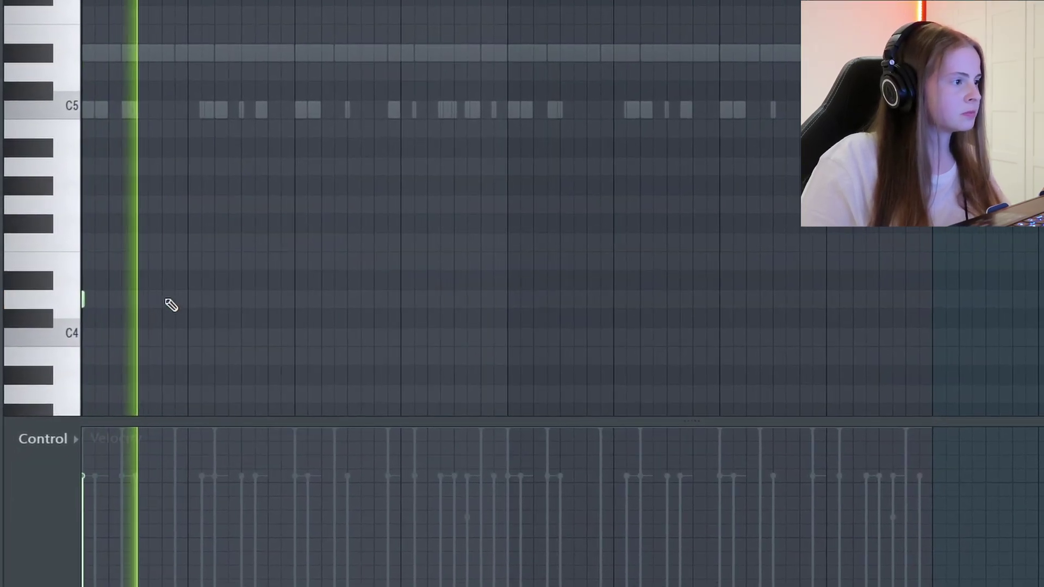
{"action": "left_click", "coordinate": [248, 301]}
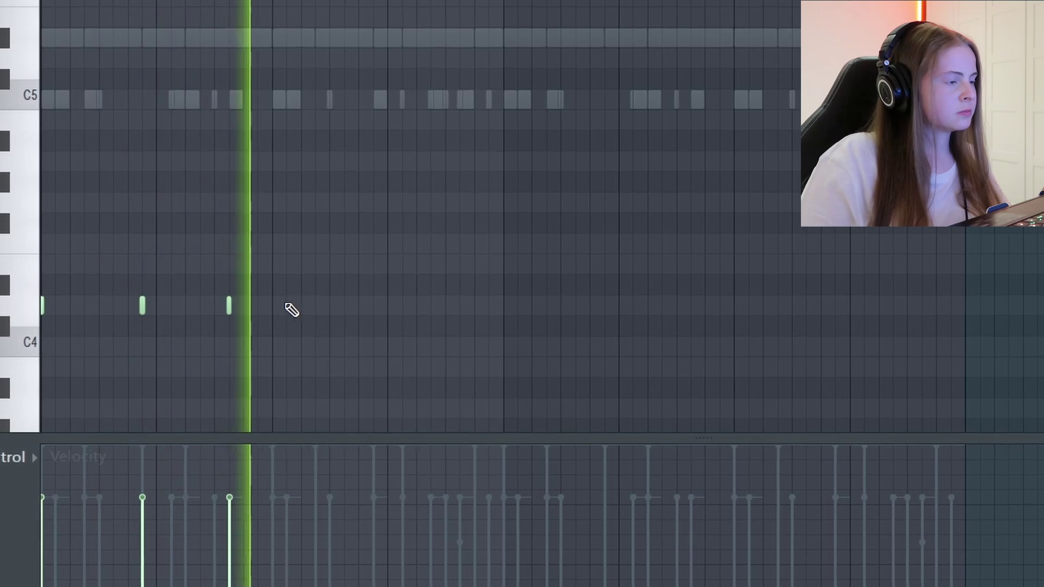
{"action": "left_click", "coordinate": [304, 301]}
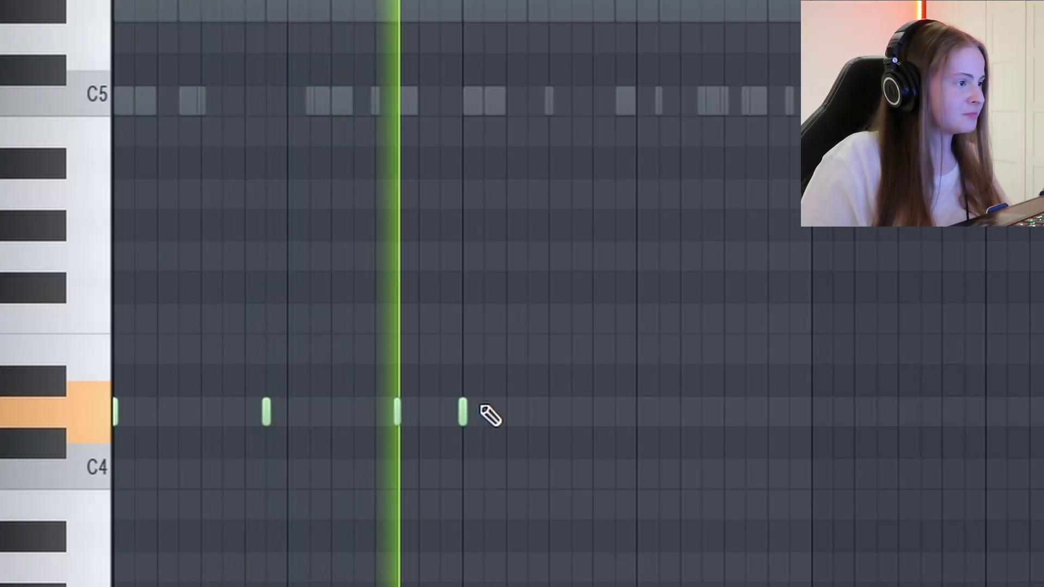
{"action": "scroll", "coordinate": [570, 417], "scroll_direction": "down", "scroll_amount": 1}
{"action": "left_click", "coordinate": [624, 413]}
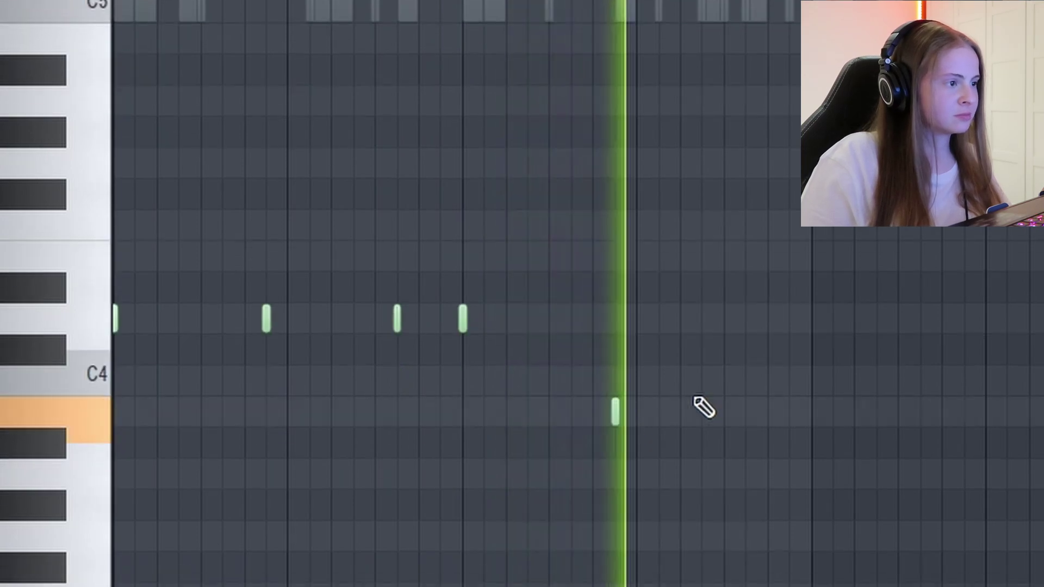
Step: Select the HH 12 notes in bars 1 to 4 and duplicate them into bars 5 to 8
{"action": "left_click_drag", "start_coordinate": [922, 214], "coordinate": [115, 517]}
{"action": "key", "text": "ctrl+b"}
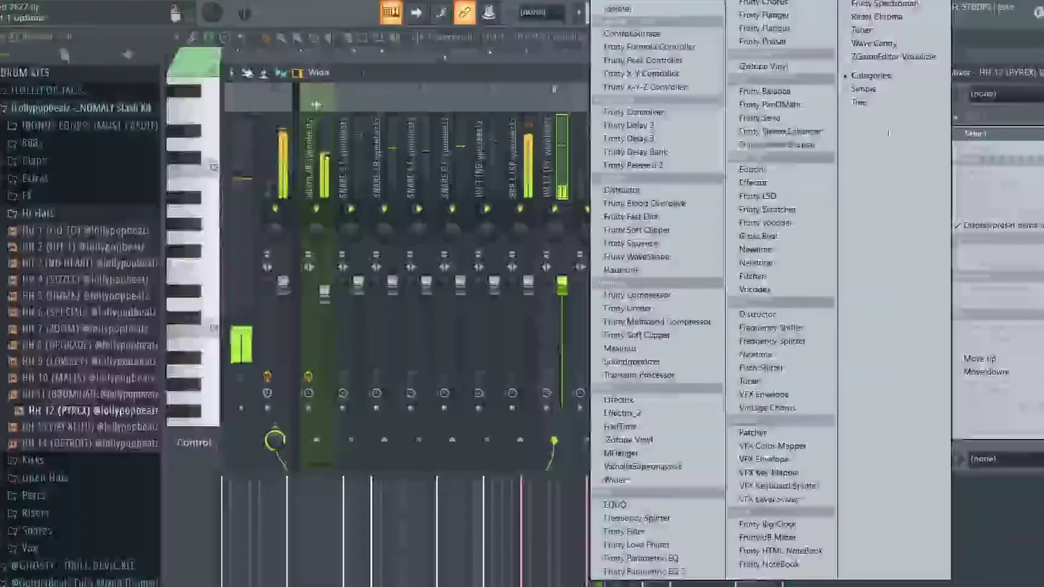
Step: Add Fruity Reeverb 2 to the HH 12 (PYREX) mixer track and adjust its settings
{"action": "left_click", "coordinate": [625, 163]}
{"action": "mouse_move", "coordinate": [599, 180]}
{"action": "left_mouse_down"}
{"action": "mouse_move", "coordinate": [600, 195]}
{"action": "mouse_move", "coordinate": [602, 173]}
{"action": "left_mouse_up"}
{"action": "left_click_drag", "start_coordinate": [549, 147], "coordinate": [549, 161]}
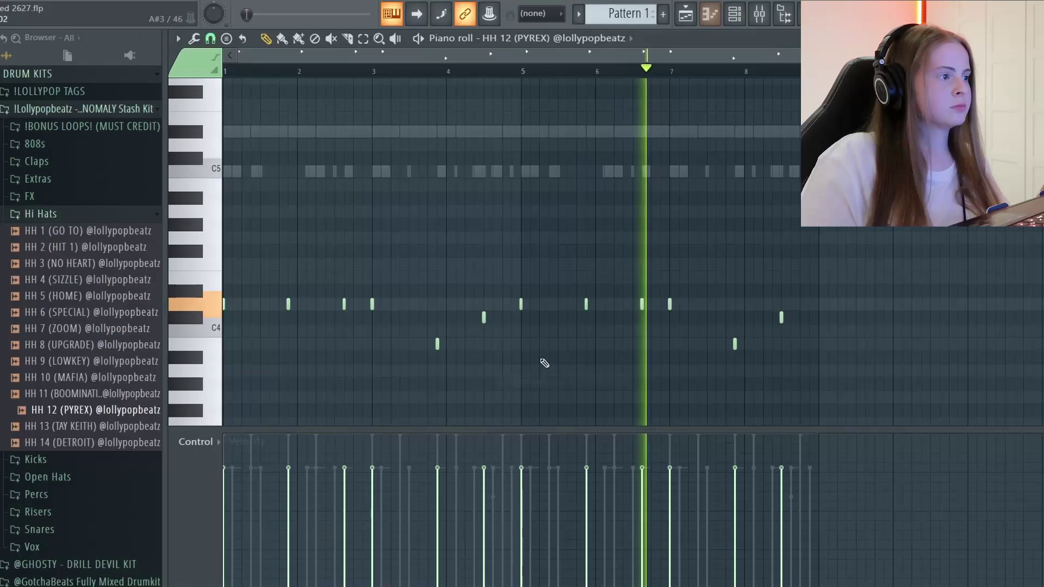
Step: Transpose the HH 12 notes up one octave and move the four-note D5 roll in bar 2 a quarter beat earlier
{"action": "key", "text": "ctrl+Up"}
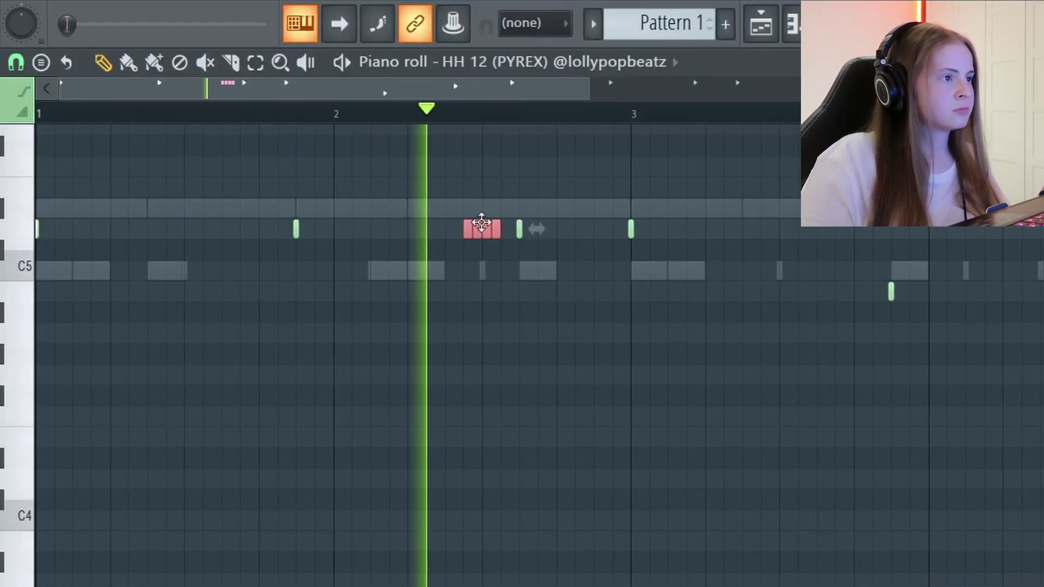
{"action": "left_click_drag", "start_coordinate": [481, 222], "coordinate": [463, 223]}
Step: Slope the velocities of the four-note E4 hi-hat roll late in bar 4 progressively downward and play it back
{"action": "scroll", "coordinate": [516, 126], "scroll_direction": "down", "scroll_amount": 2}
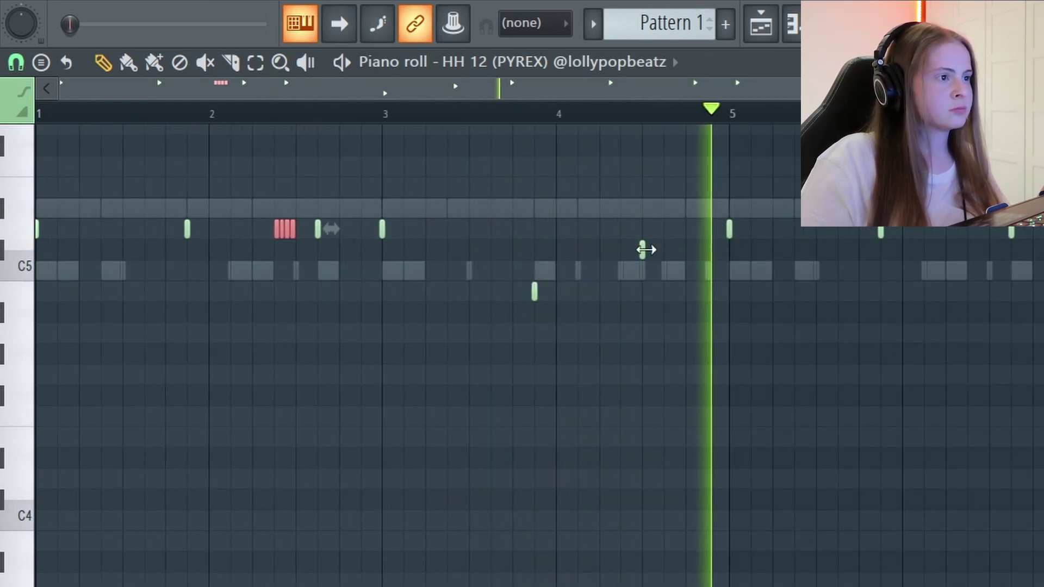
{"action": "scroll", "coordinate": [698, 116], "scroll_direction": "up", "scroll_amount": 2}
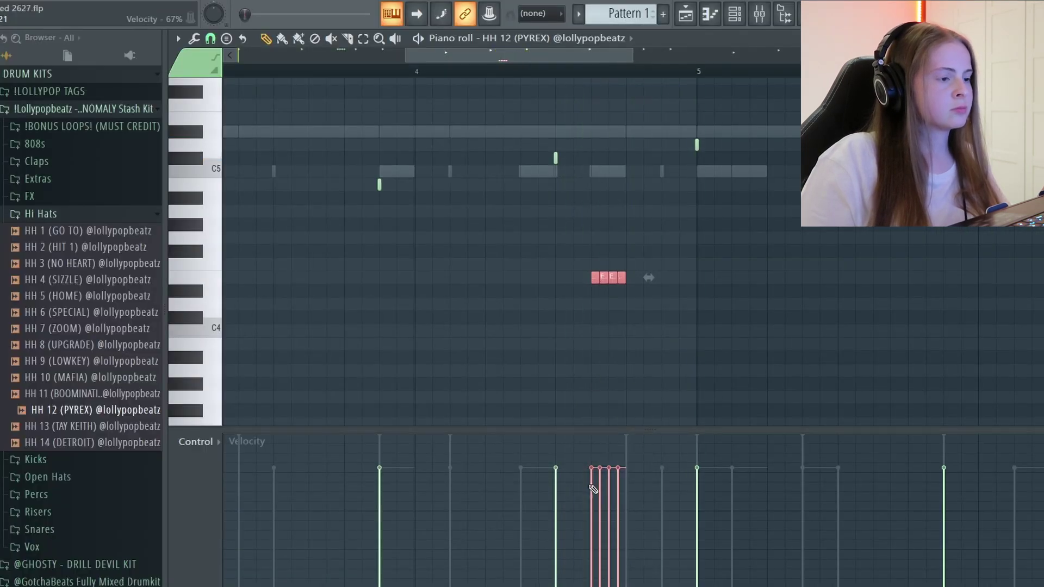
{"action": "left_click_drag", "start_coordinate": [591, 481], "coordinate": [620, 526]}
{"action": "key", "text": "space"}
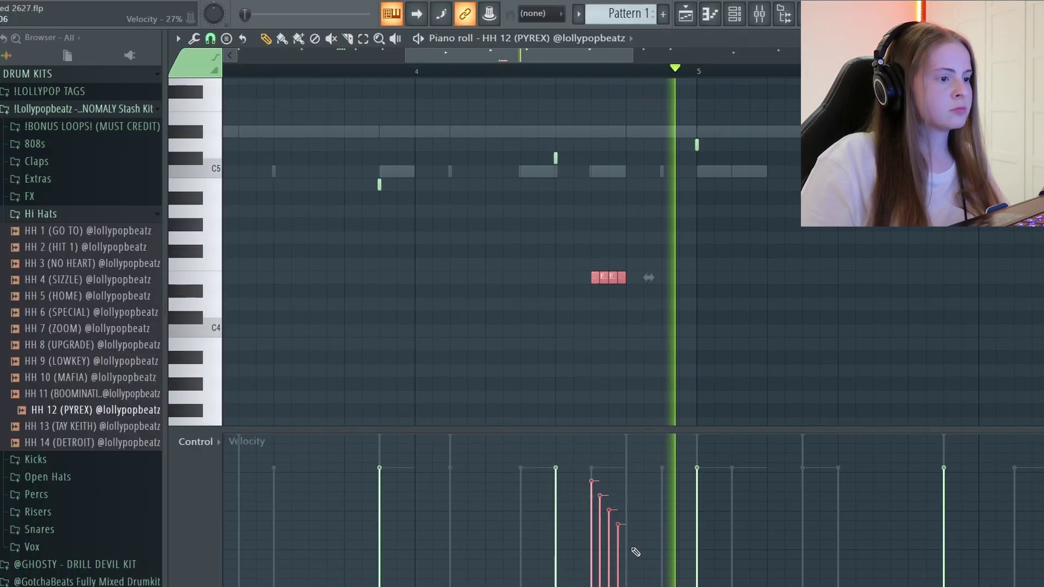
Step: Select the HH 12 roll notes in bars 2 to 4 and repeat them in the second four bars
{"action": "scroll", "coordinate": [483, 80], "scroll_direction": "down", "scroll_amount": 3}
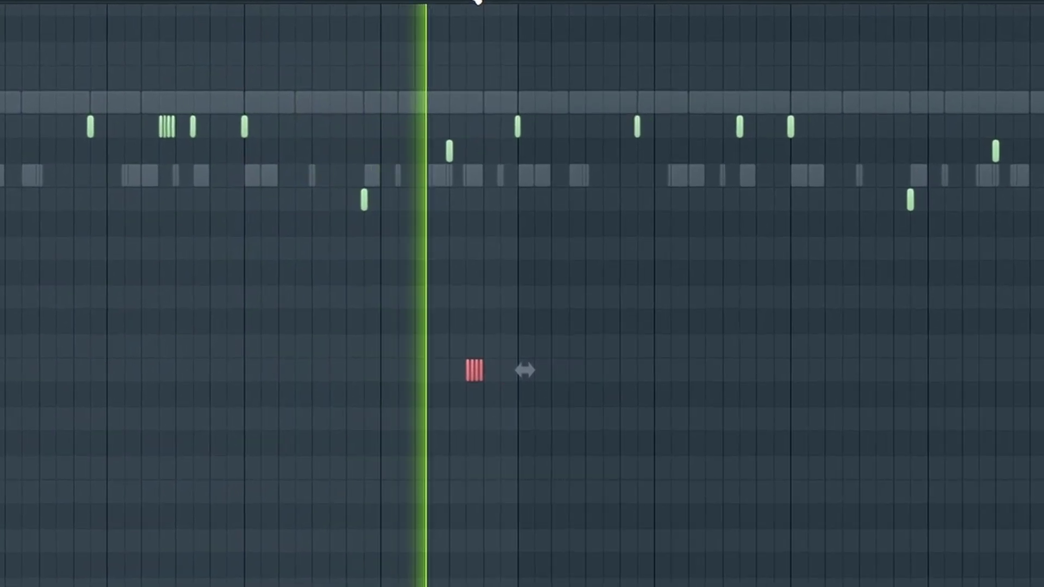
{"action": "left_click_drag", "start_coordinate": [92, 176], "coordinate": [442, 359]}
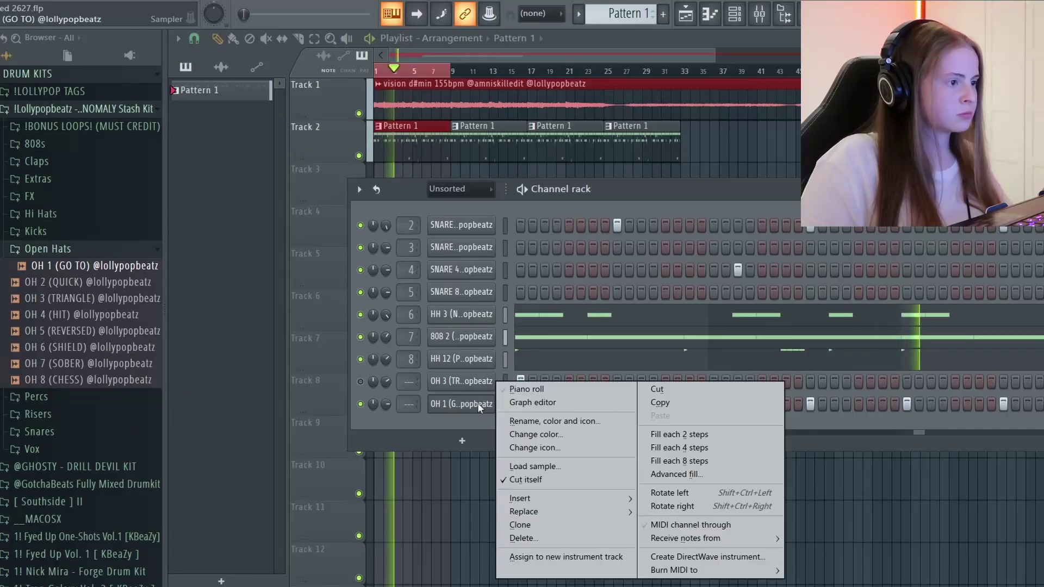
Step: Open the OH 1 (GO TO) piano roll, shift all its C5 notes one beat later and play the result
{"action": "left_click", "coordinate": [548, 390]}
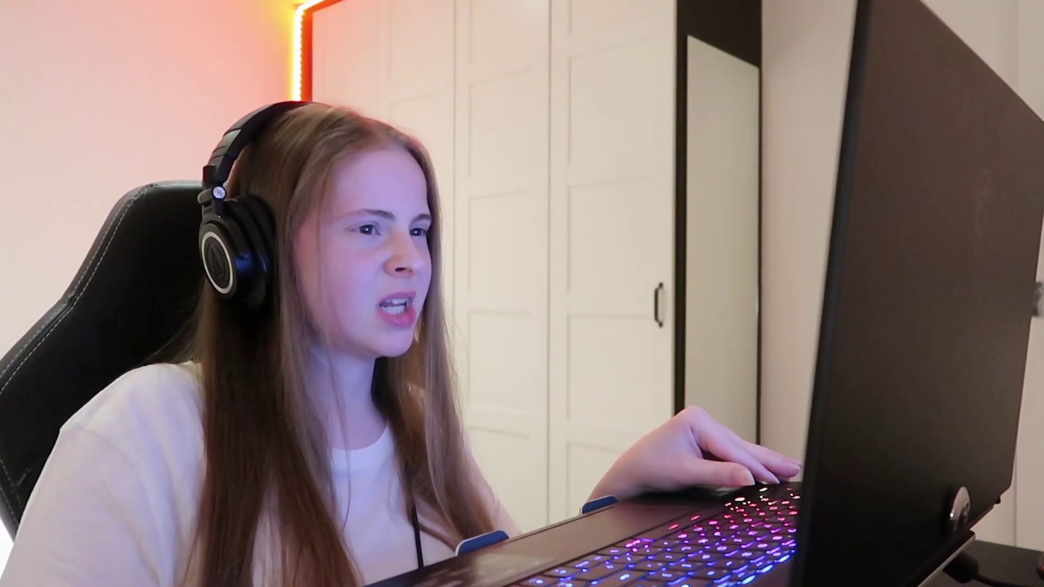
{"action": "key", "text": "ctrl+a"}
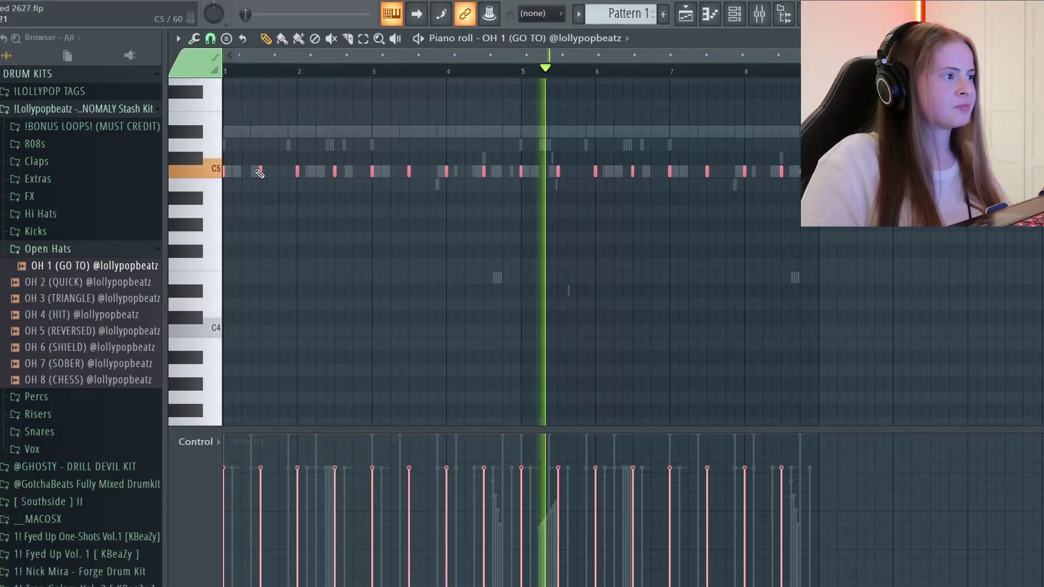
{"action": "key", "text": "space"}
{"action": "mouse_move", "coordinate": [262, 168]}
{"action": "left_mouse_down"}
{"action": "mouse_move", "coordinate": [301, 168]}
{"action": "mouse_move", "coordinate": [281, 168]}
{"action": "left_mouse_up"}
{"action": "key", "text": "space"}
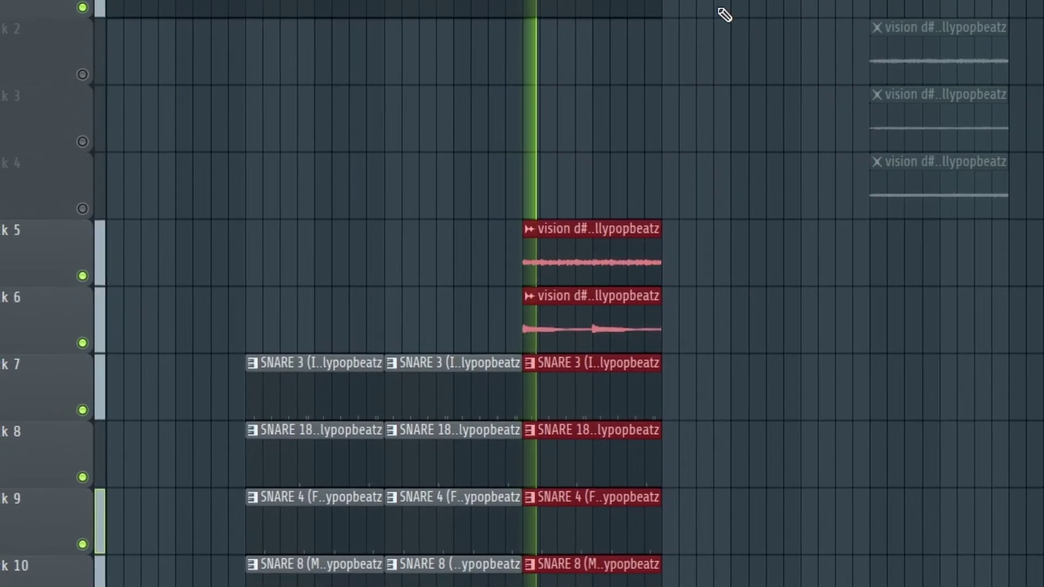
Step: Repeat the selected melody and drum clips from bar 25 at bar 33 and extend the drum patterns through the section starting at bar 41
{"action": "key", "text": "ctrl+b"}
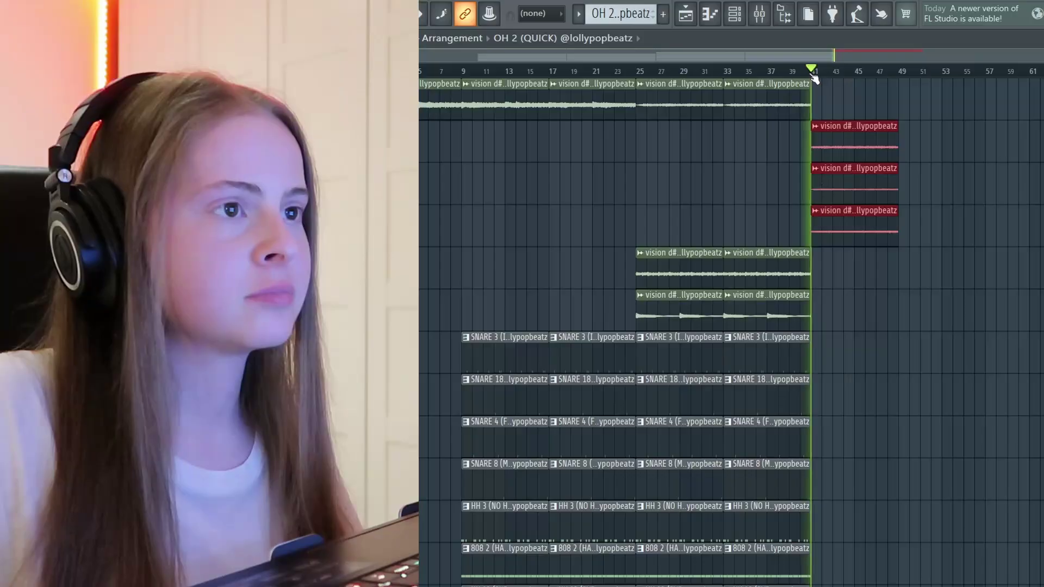
{"action": "scroll", "coordinate": [779, 281], "scroll_direction": "down", "scroll_amount": 4}
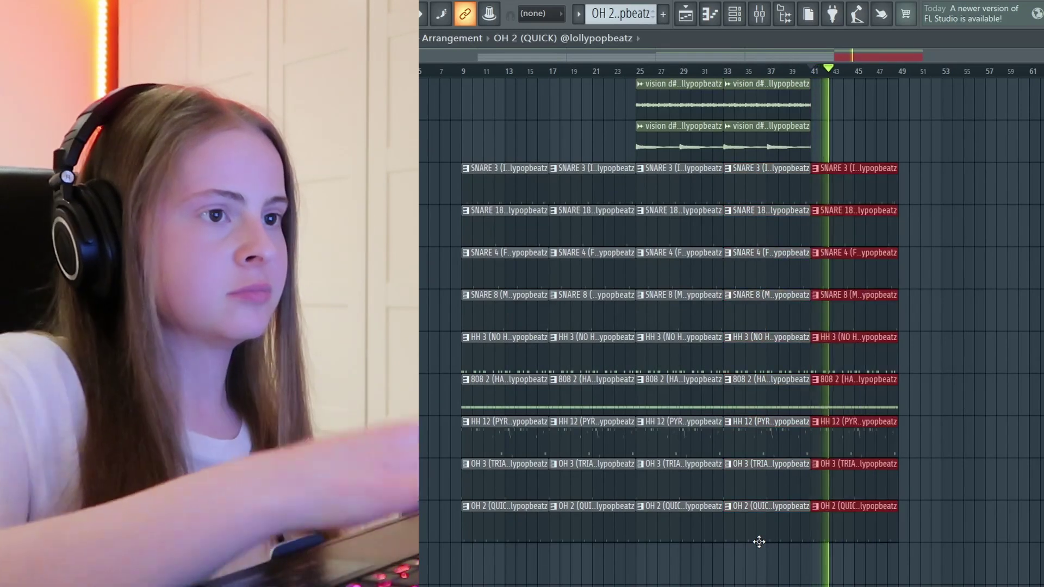
{"action": "scroll", "coordinate": [953, 404], "scroll_direction": "up", "scroll_amount": 4}
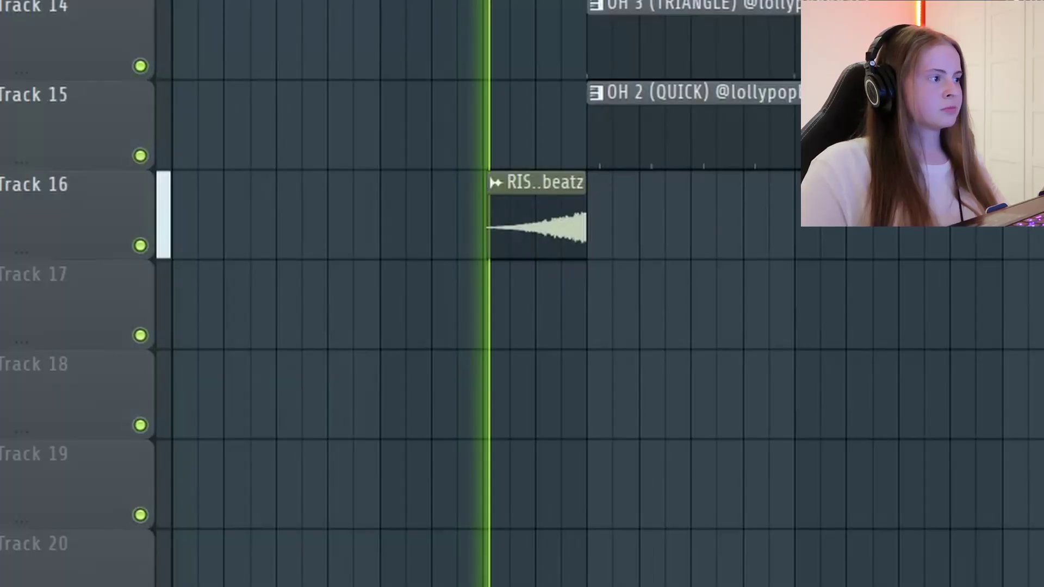
Step: Bring the playlist in front of the channel rack and play the arrangement from bar 17
{"action": "scroll", "coordinate": [374, 239], "scroll_direction": "up", "scroll_amount": 3}
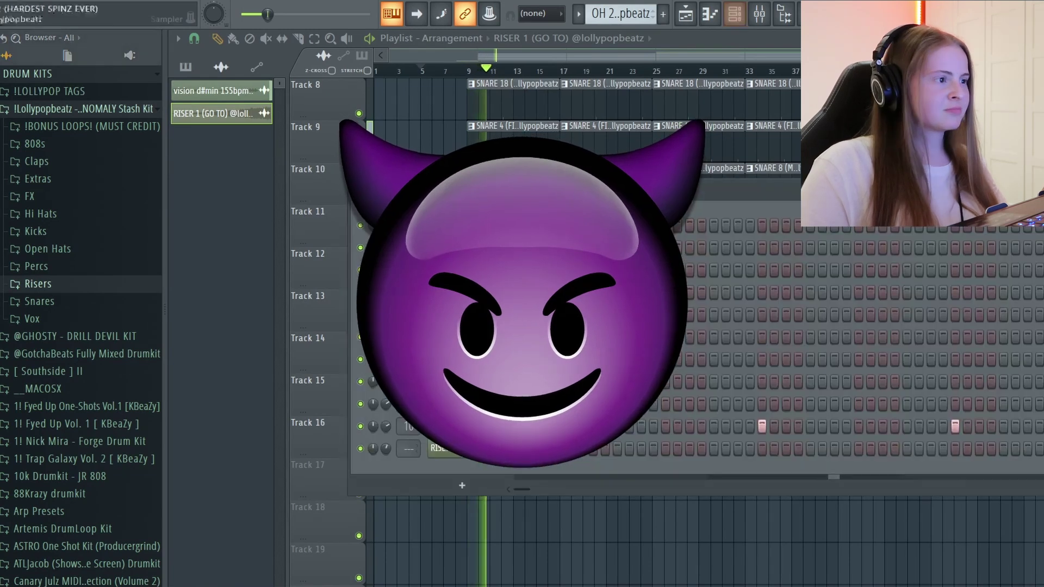
{"action": "left_click", "coordinate": [504, 56]}
{"action": "scroll", "coordinate": [517, 191], "scroll_direction": "up", "scroll_amount": 7}
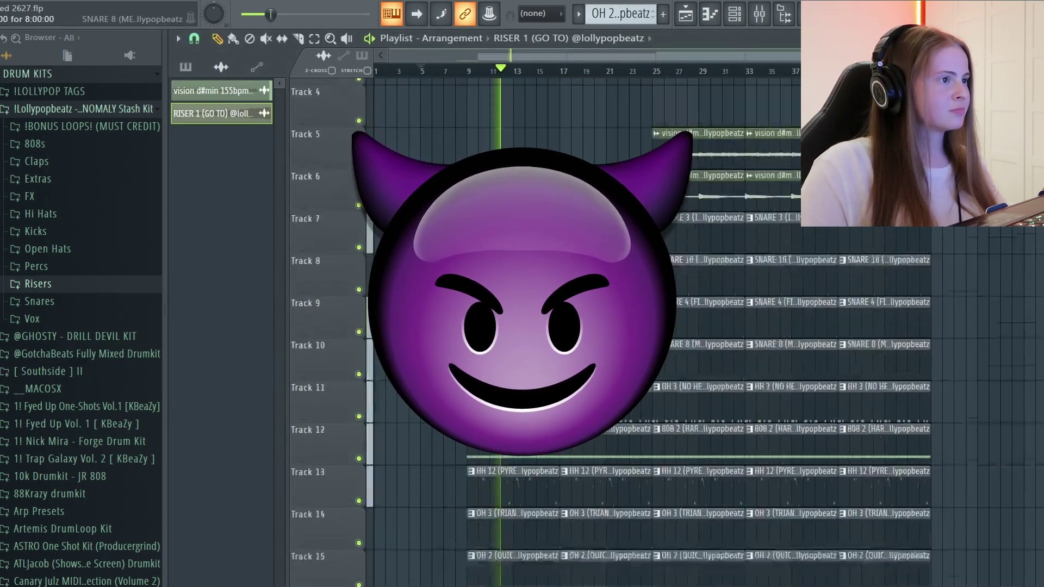
{"action": "left_click", "coordinate": [563, 72]}
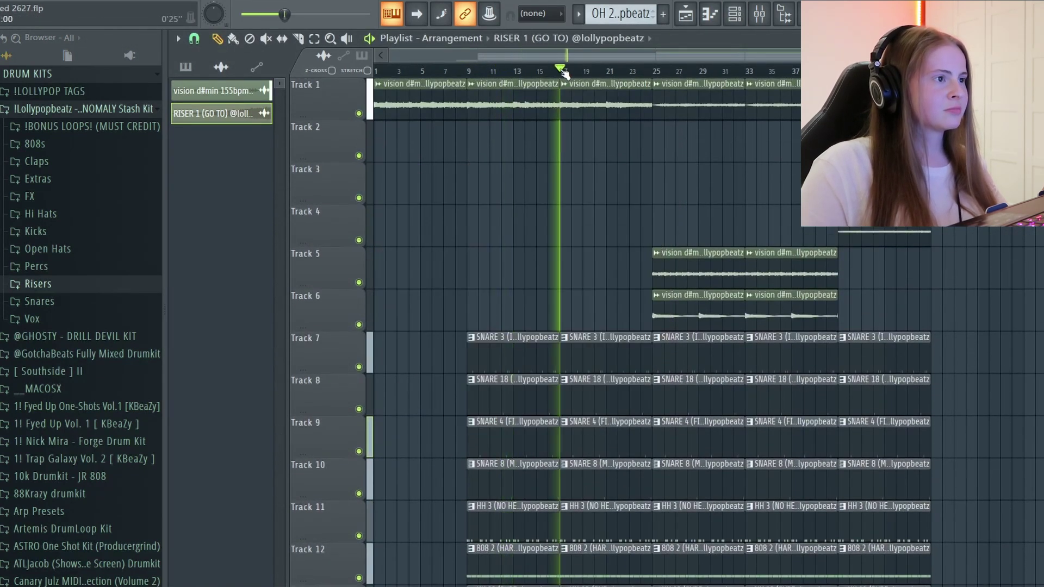